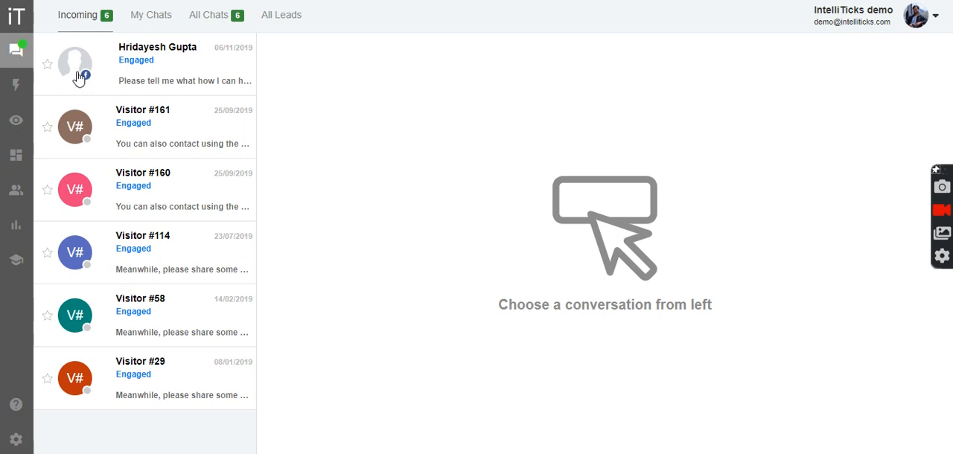
Open the AI Builder and start creating a new web playbook
click(16, 259)
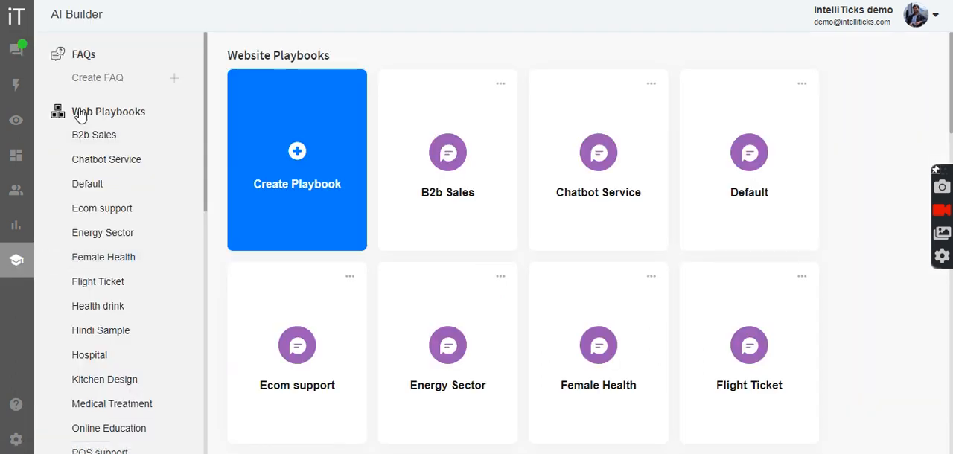
scroll(84, 271, down, 1)
scroll(82, 274, down, 3)
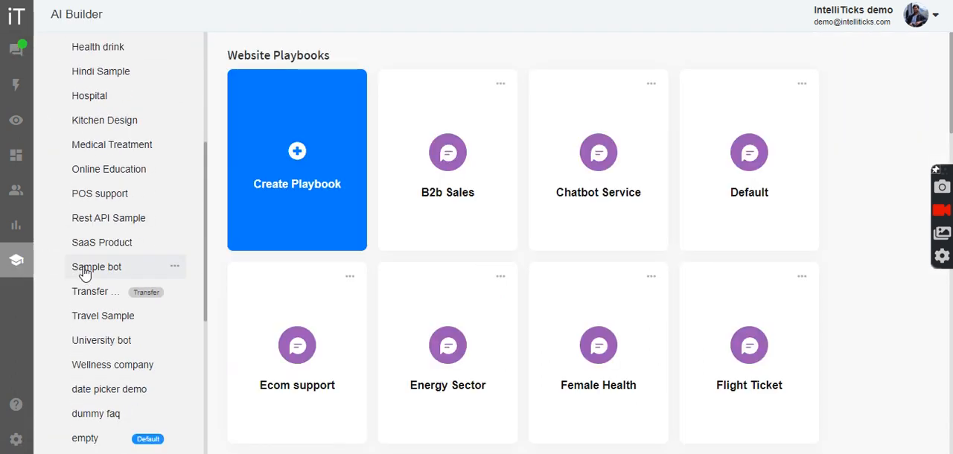
scroll(81, 273, down, 3)
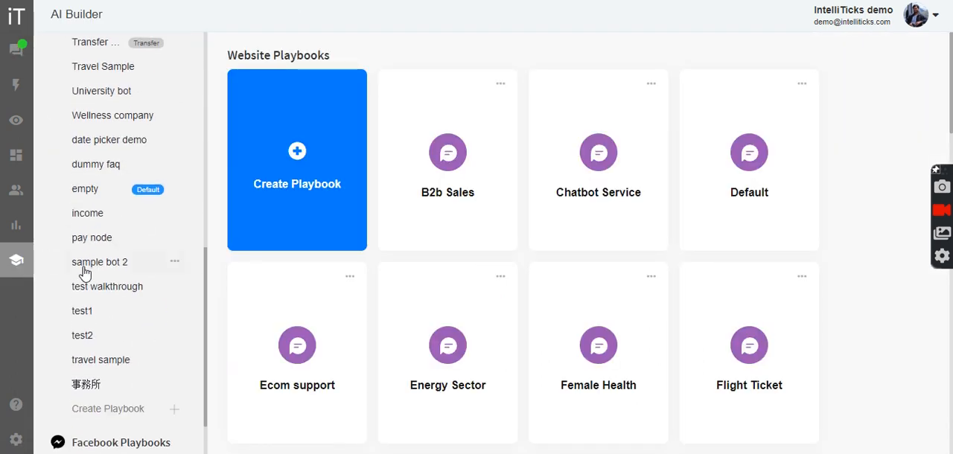
click(108, 409)
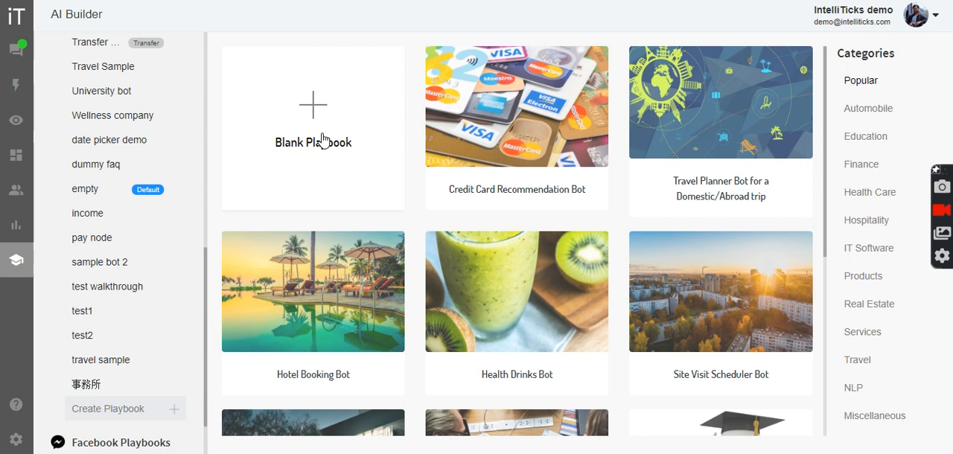
Add a blank playbook named "Service appointment booking"
click(322, 140)
click(358, 230)
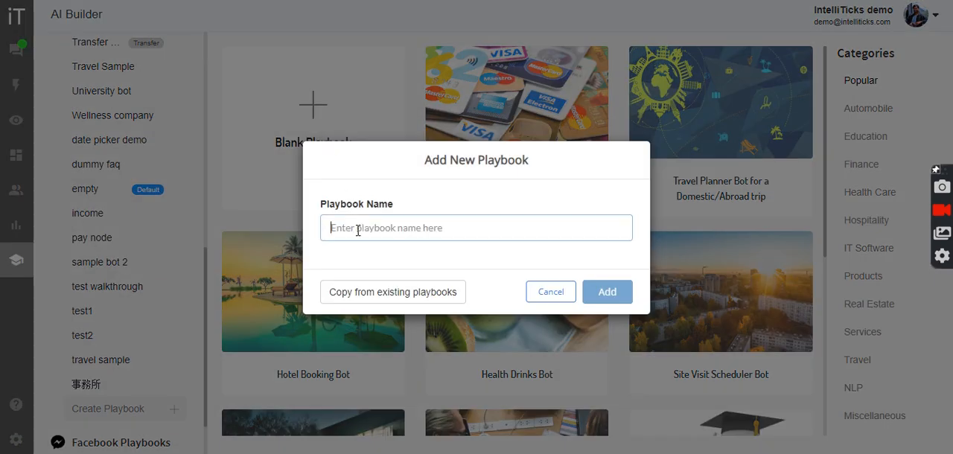
text(Ser)
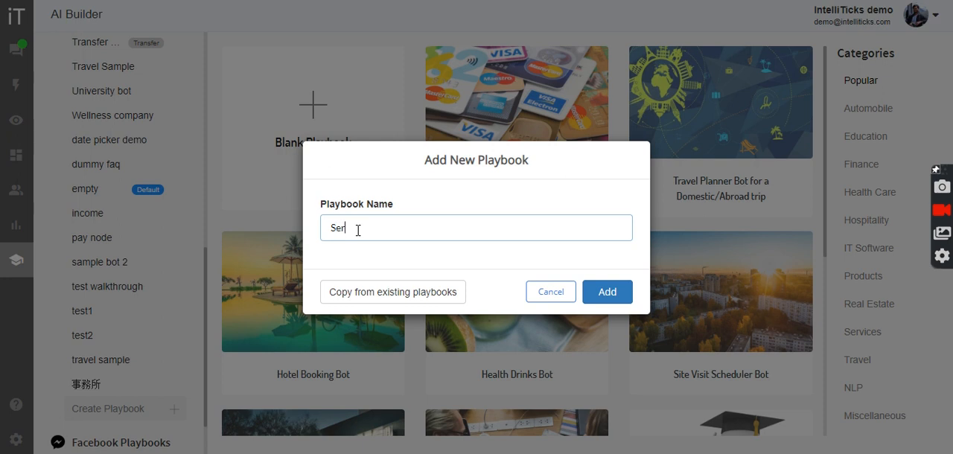
text(vice)
text( appointmen)
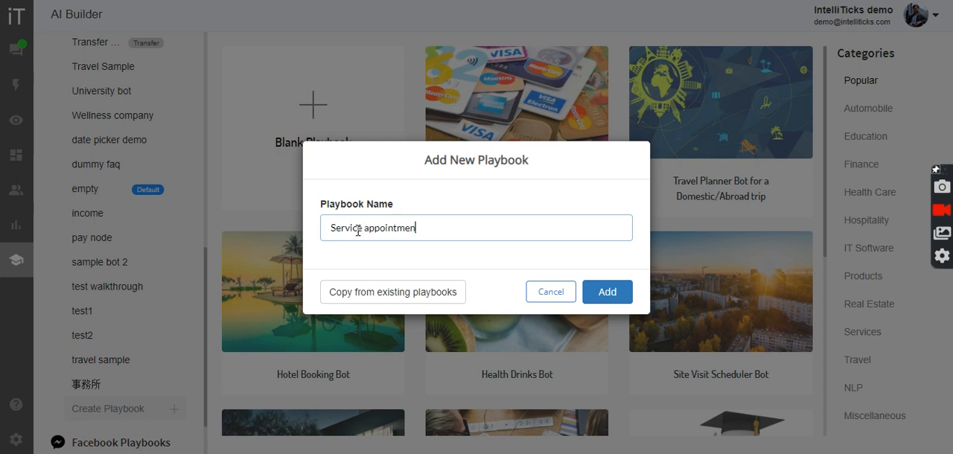
text(t booking)
click(606, 293)
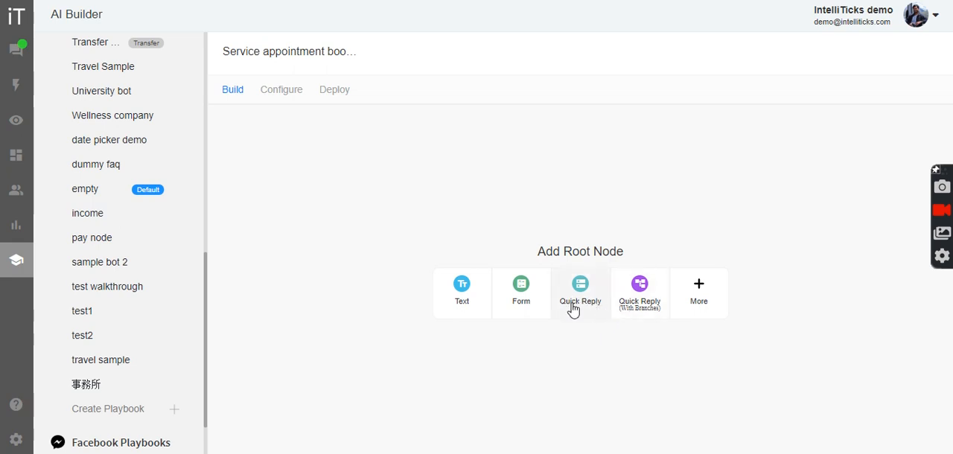
Add a Quick Reply (With Branches) root node with the message "What are you looking for?"
click(637, 311)
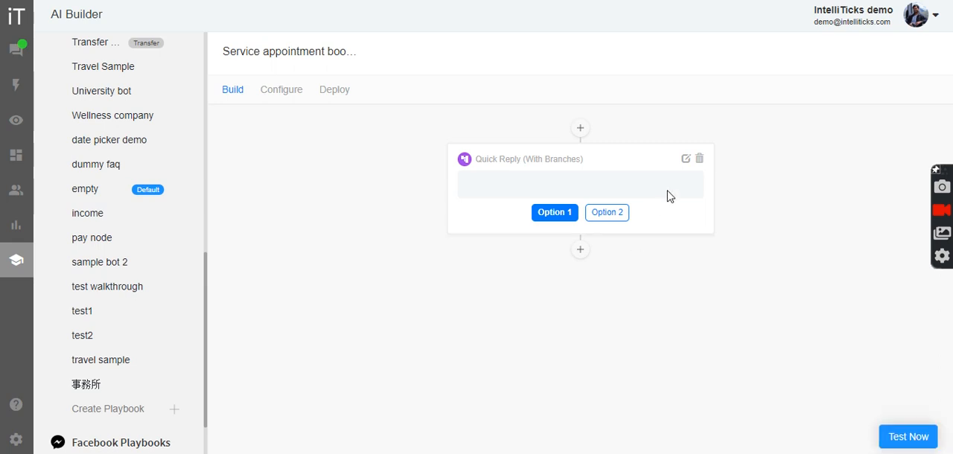
click(685, 160)
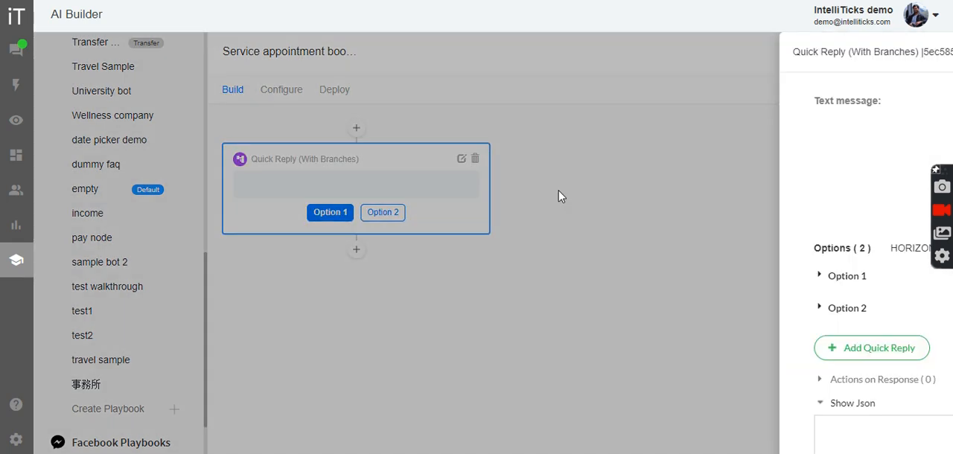
text(What a)
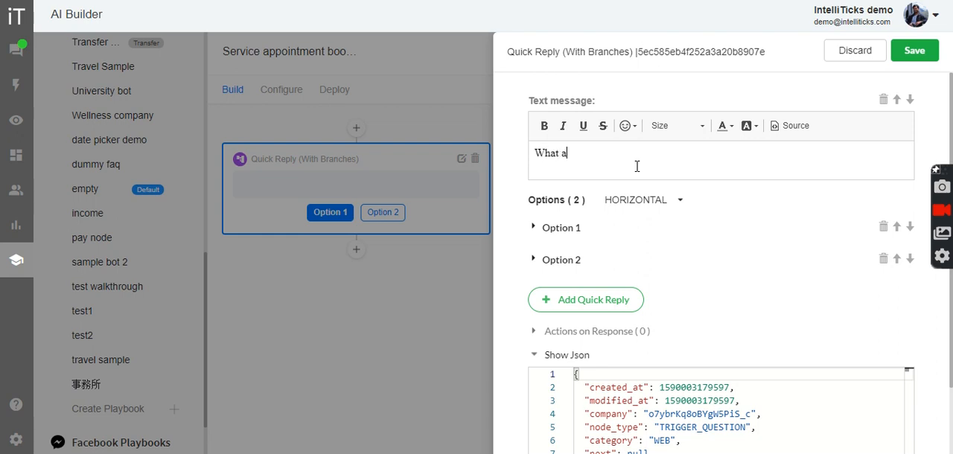
text(re you looking for?)
Set the first option's text of the branching node to "Washing machine installation"
click(573, 229)
click(608, 278)
key(ctrl+a)
key(BackSpace)
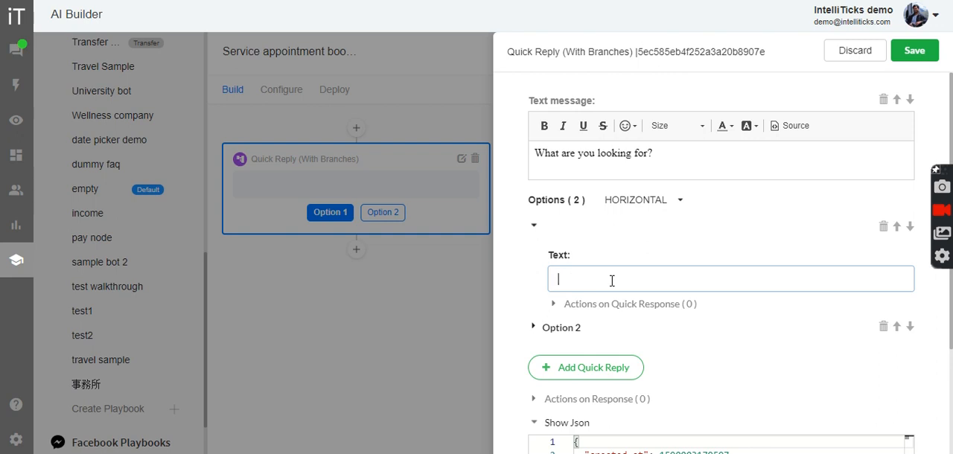
text(Washin)
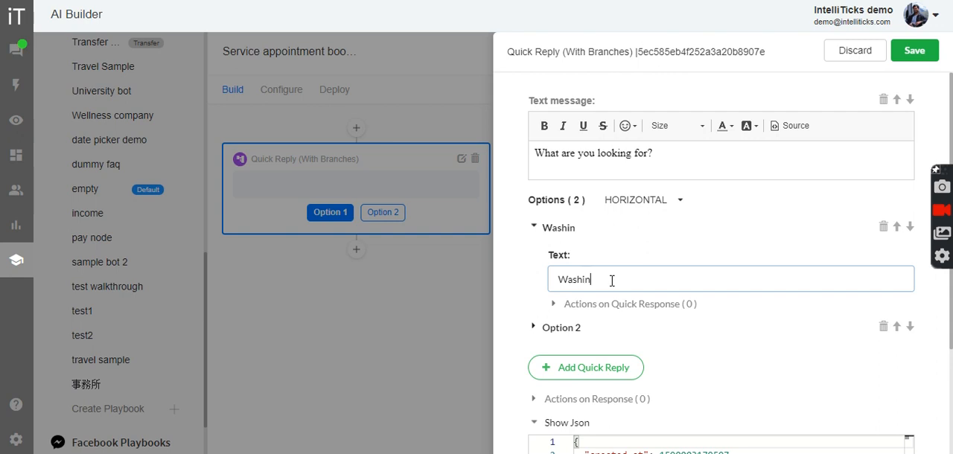
text(g machine installation)
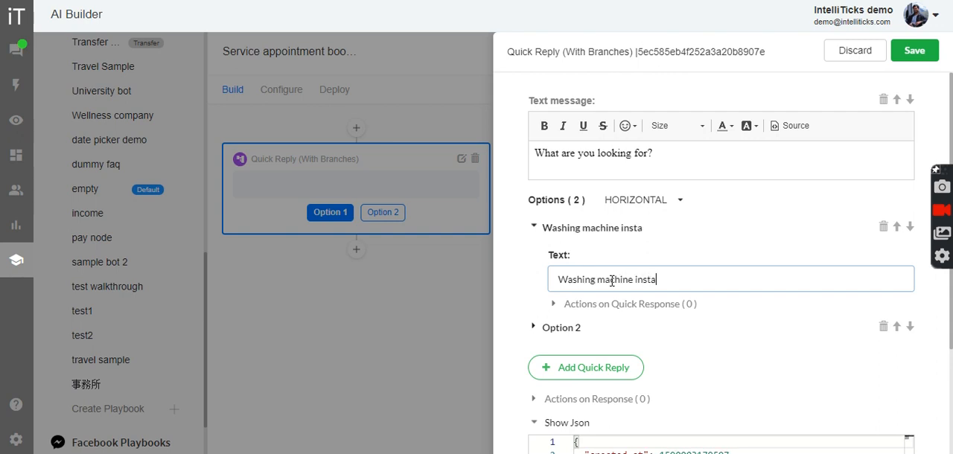
Set the second option's text to "Fridge installation" and save the branching node
click(559, 328)
click(611, 301)
key(ctrl+a)
text(Fri)
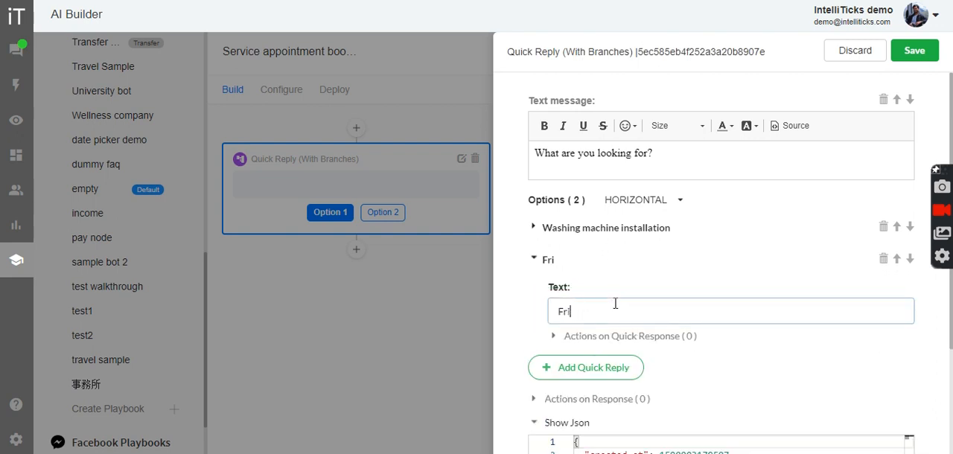
text(dge installation)
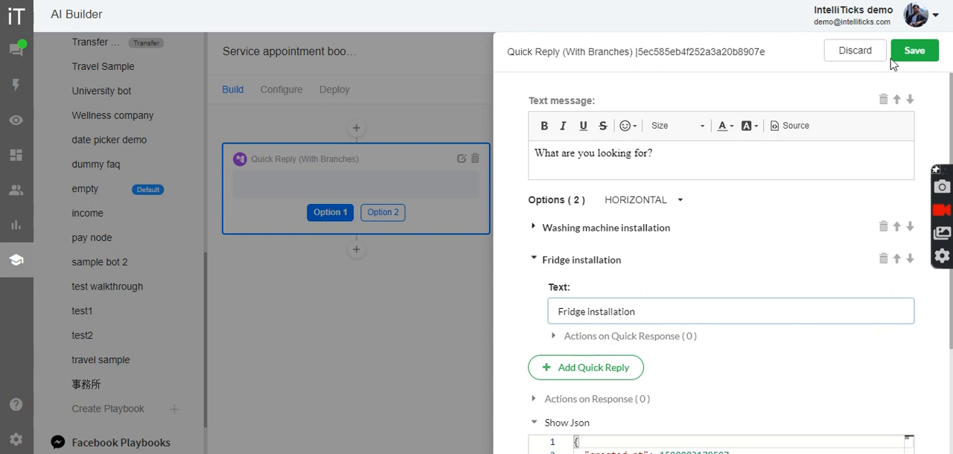
click(912, 51)
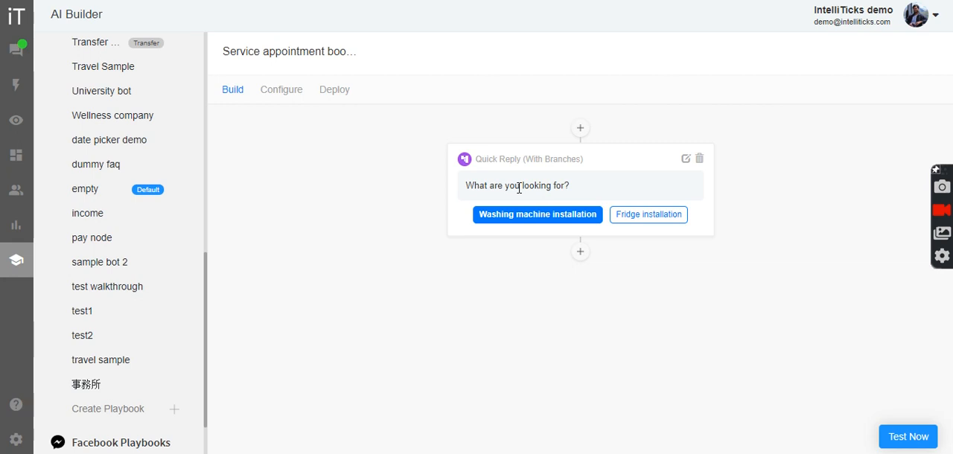
Add a Text node under the Fridge installation branch with the message "Great! let me help you with the same." and save it
click(645, 221)
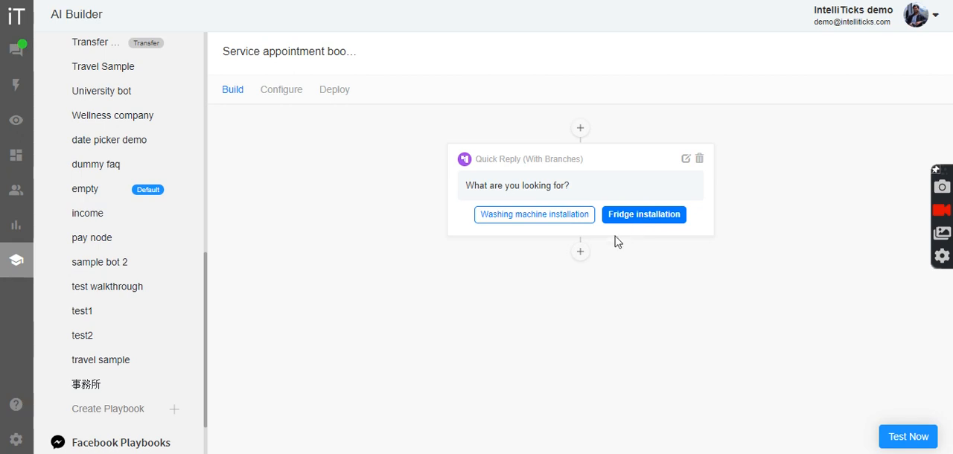
click(581, 253)
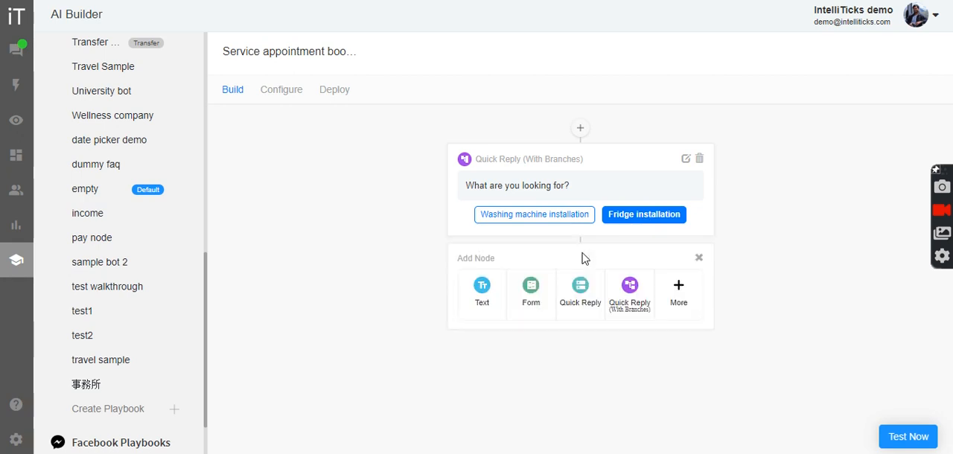
click(481, 289)
click(684, 282)
click(593, 170)
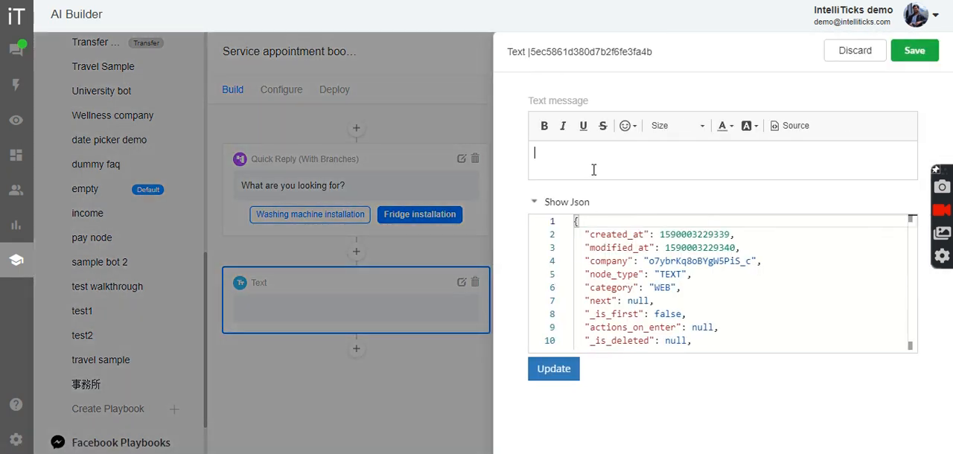
text(Great! let me help)
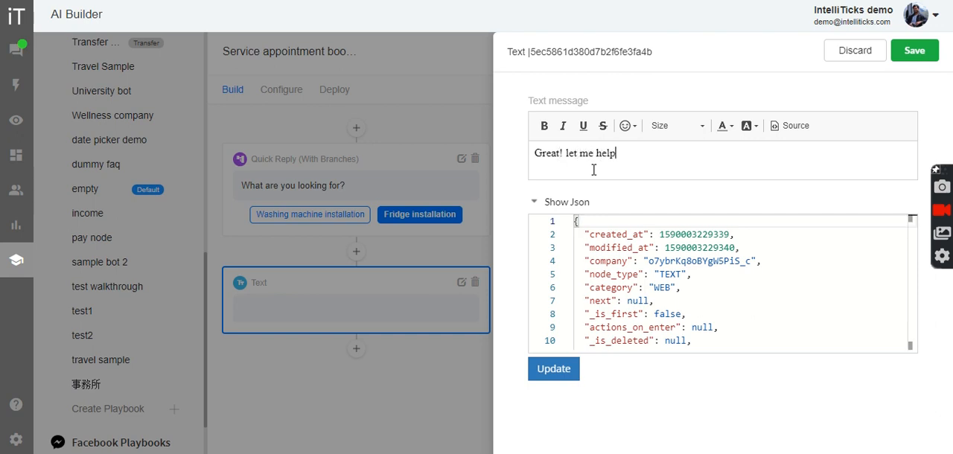
text( you with the same.)
click(912, 51)
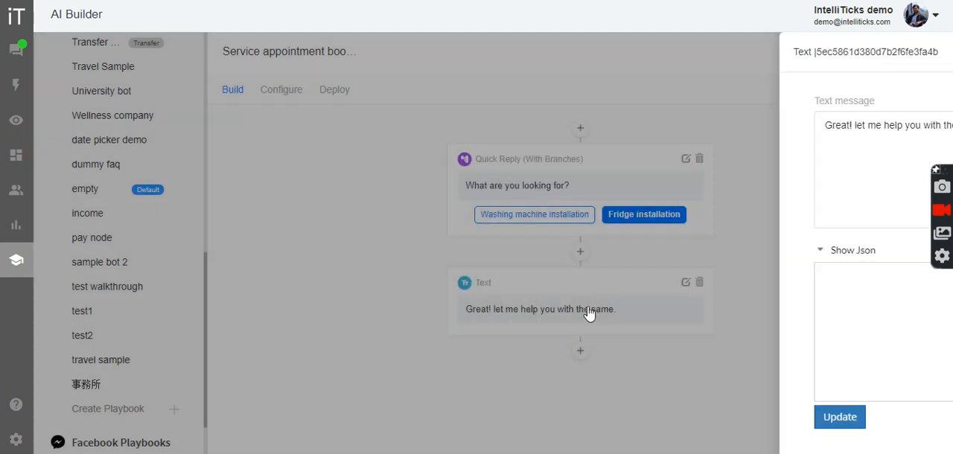
Add a Quick Reply node below the fridge branch's Text node with the message "What kind of fridge do you have?"
click(580, 353)
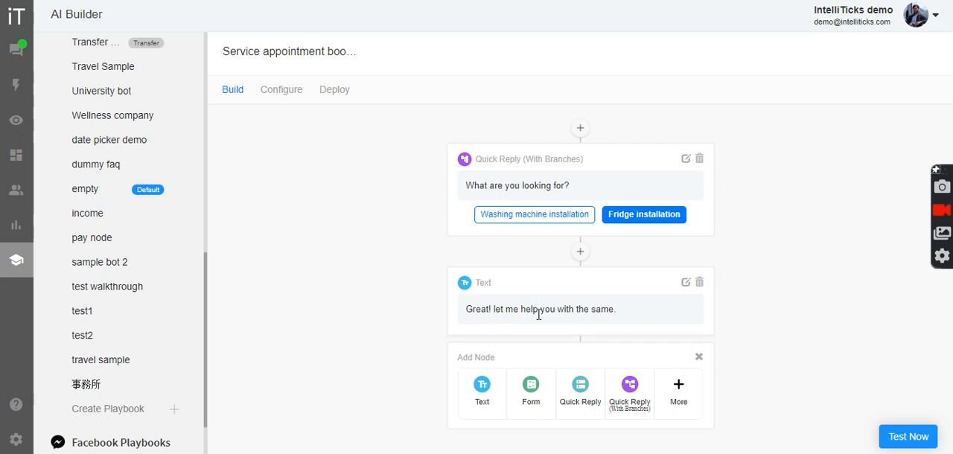
click(580, 394)
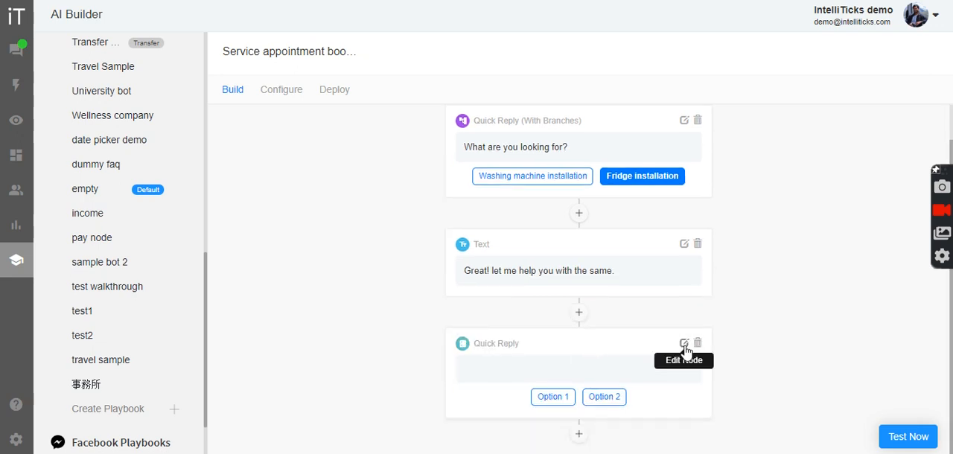
click(684, 343)
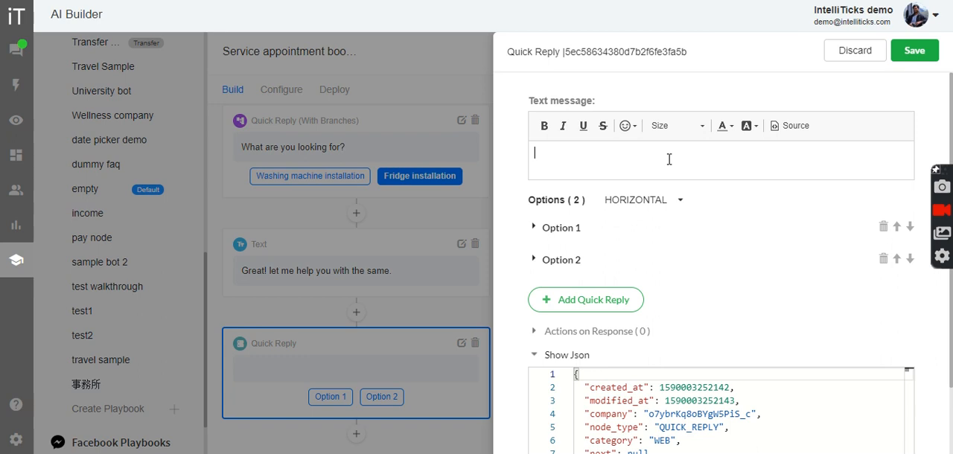
text(What kind of fridge do yo uhave?)
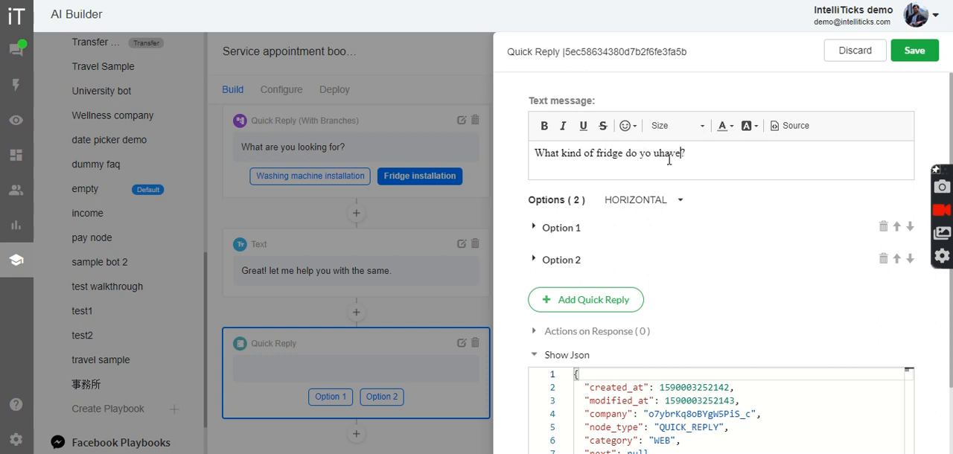
key(BackSpace)
Set the first option's text of the fridge question to "Single door"
click(582, 229)
click(604, 279)
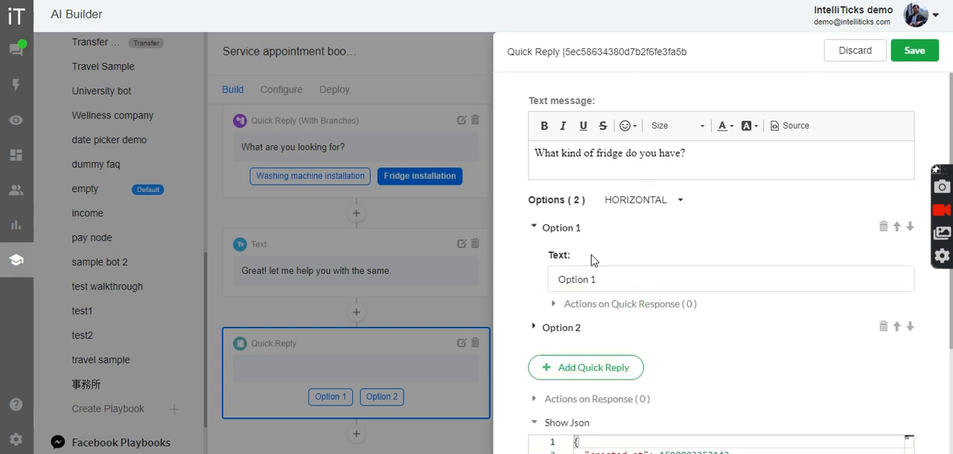
key(ctrl+a)
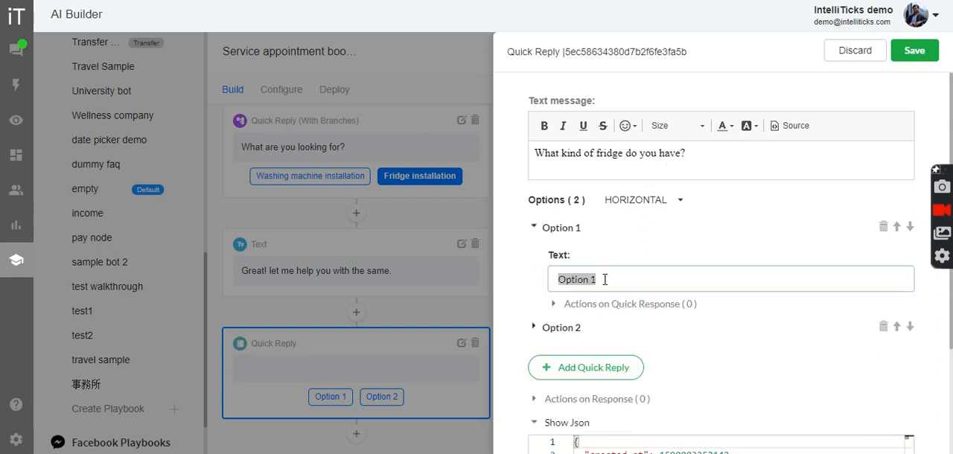
text(Single door)
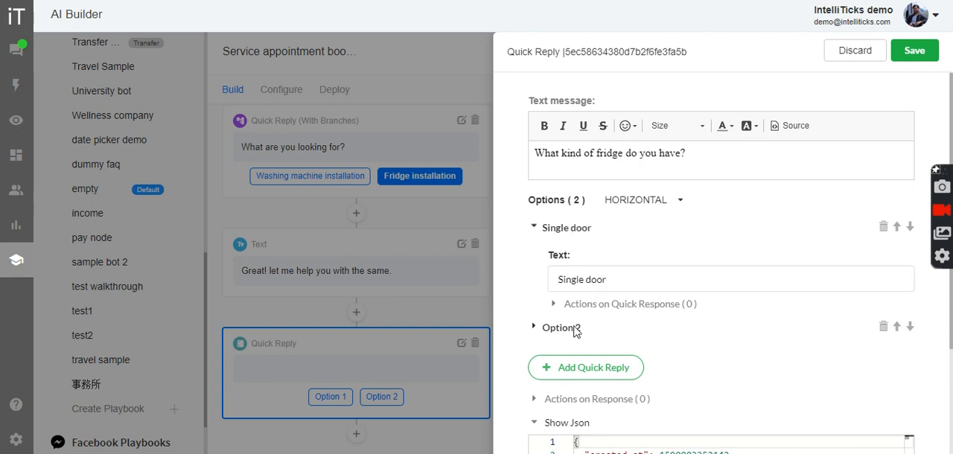
Set the second option's text of the fridge question to "double door" and save the node
click(575, 330)
click(637, 312)
key(ctrl+a)
text(double door)
click(912, 51)
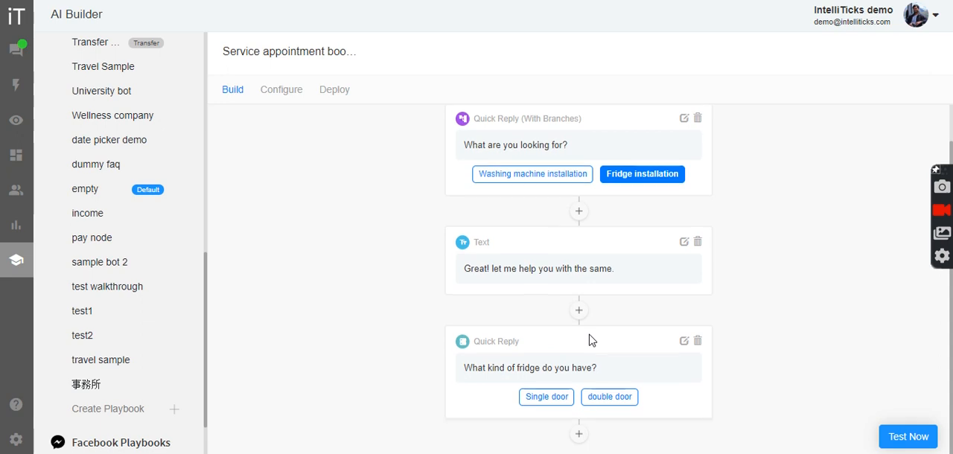
double_click(503, 366)
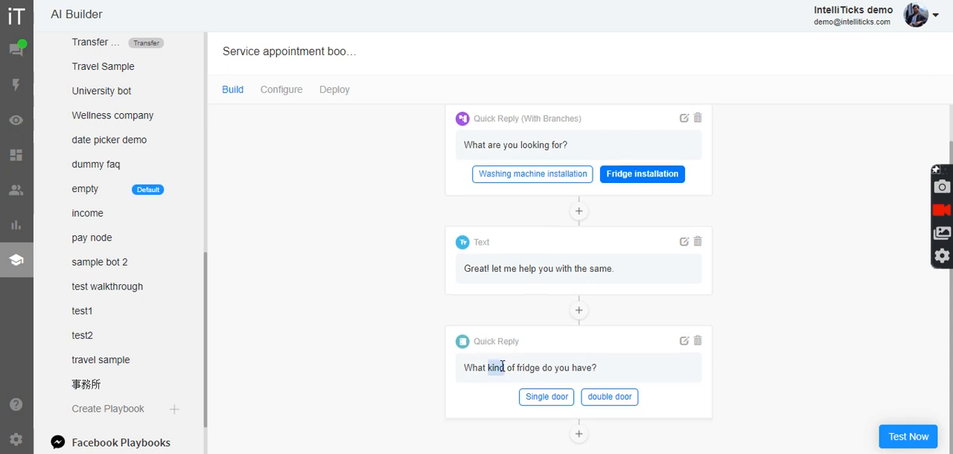
click(502, 367)
Add a Text node under the Washing machine installation branch with the message "Great! I will help you with washing machine installation." and save it
click(540, 176)
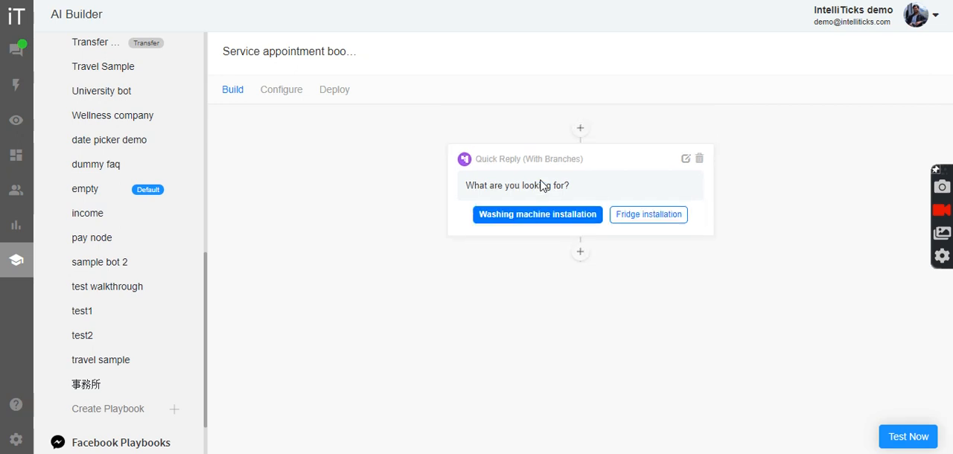
click(580, 255)
click(482, 294)
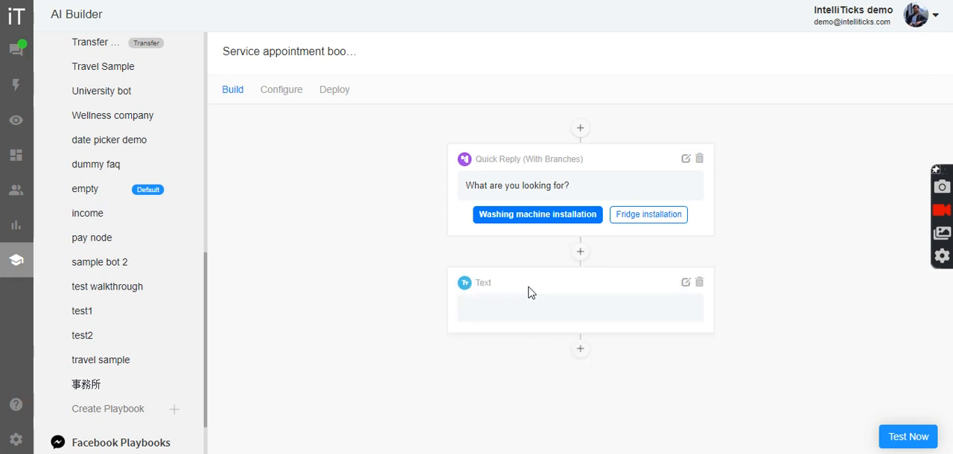
click(685, 283)
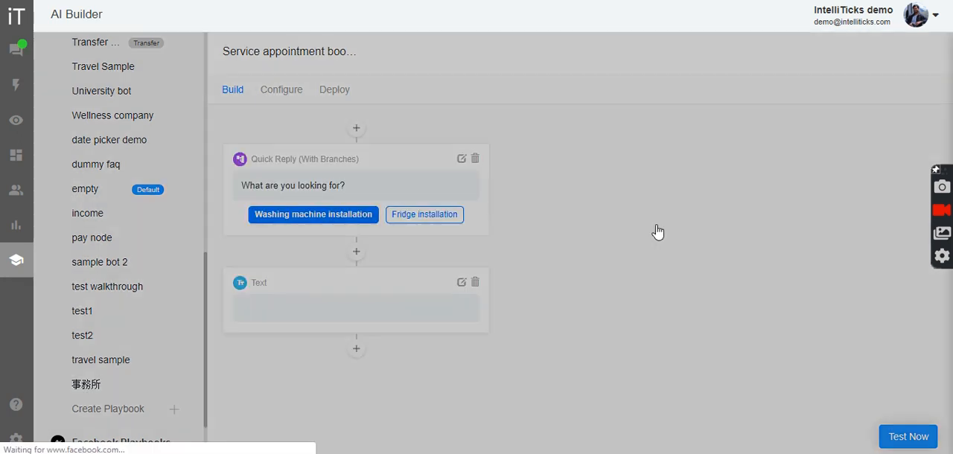
text(Great! I will help you with washing machine installation.)
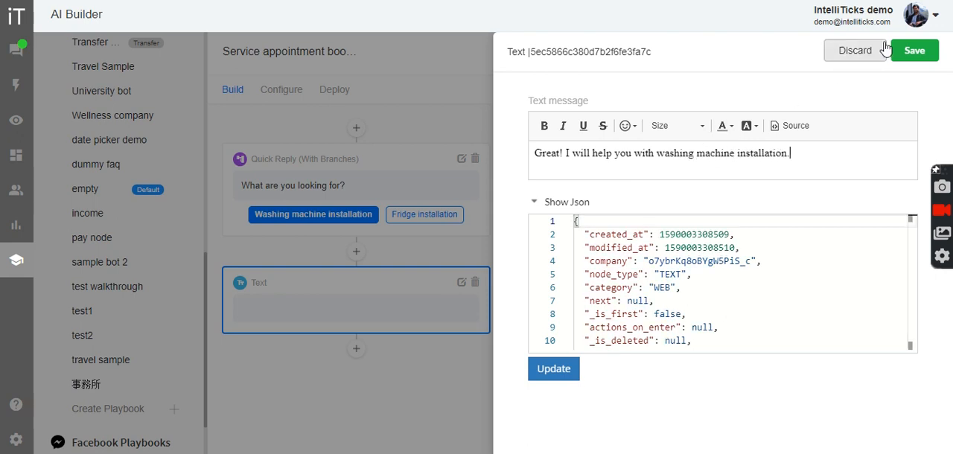
click(915, 51)
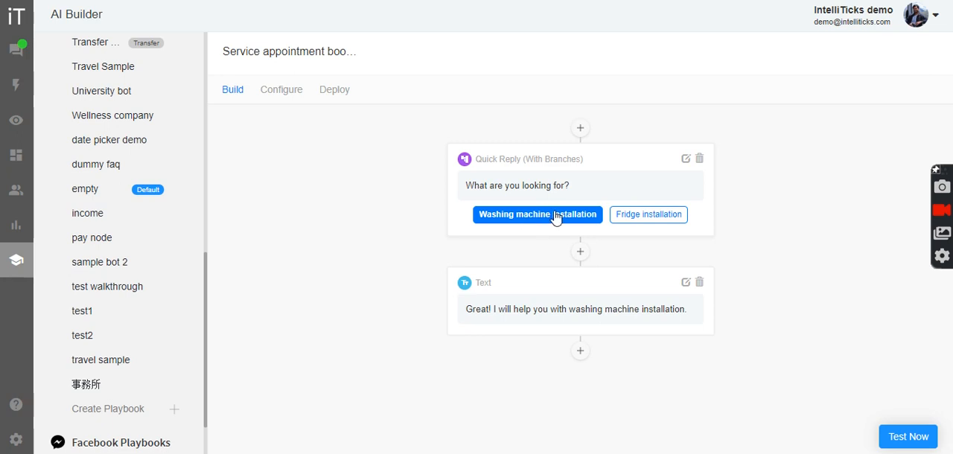
Add a Datepicker node below the fridge type question in the Fridge installation branch
triple_click(479, 313)
click(497, 432)
click(629, 220)
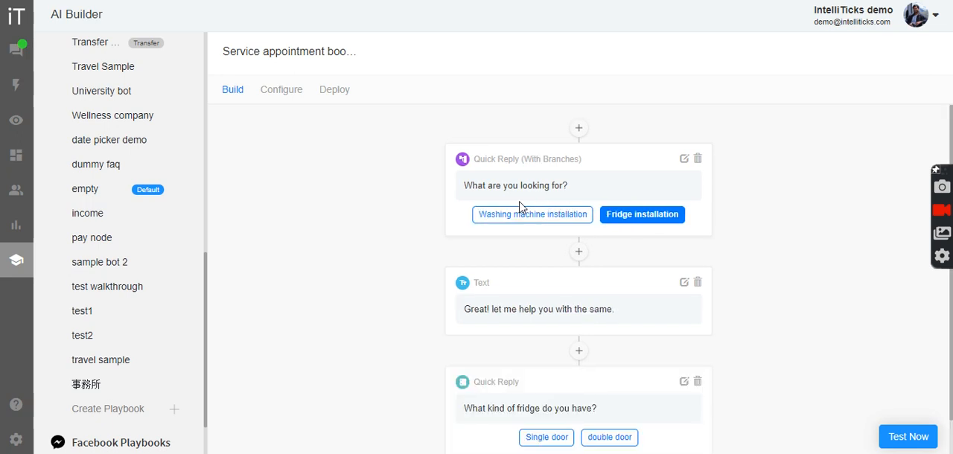
double_click(528, 309)
scroll(528, 309, down, 1)
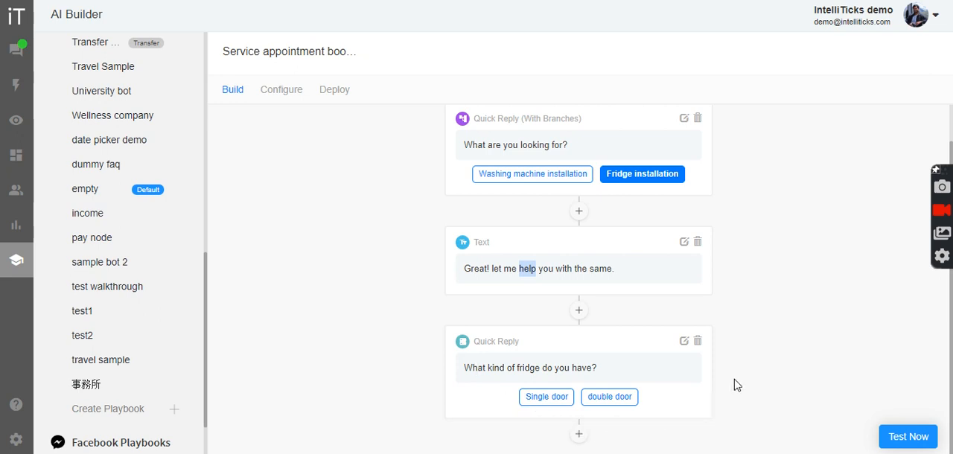
click(580, 435)
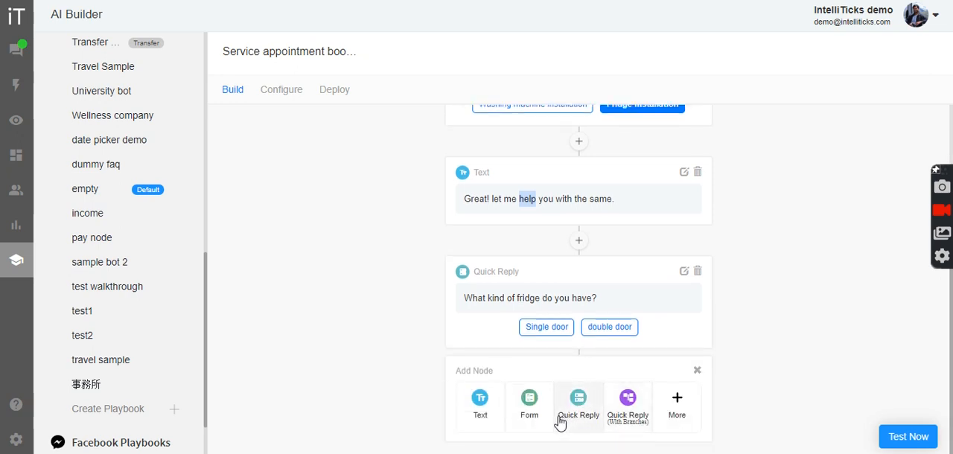
click(674, 412)
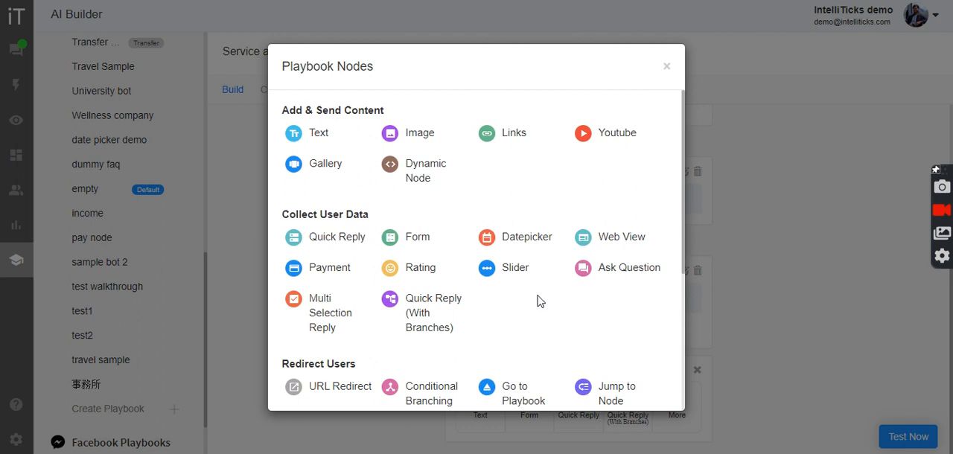
click(526, 241)
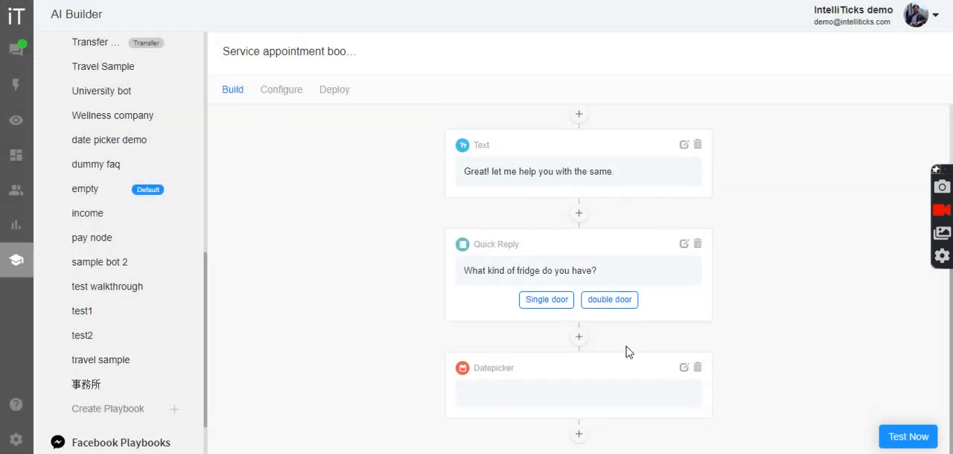
Set the Datepicker node's text message to "When would you like to go for the installation?"
click(684, 369)
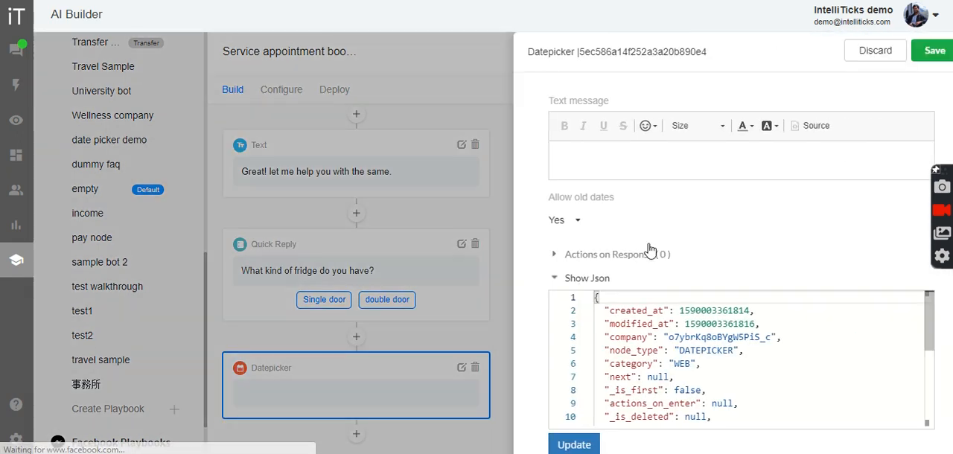
text(W)
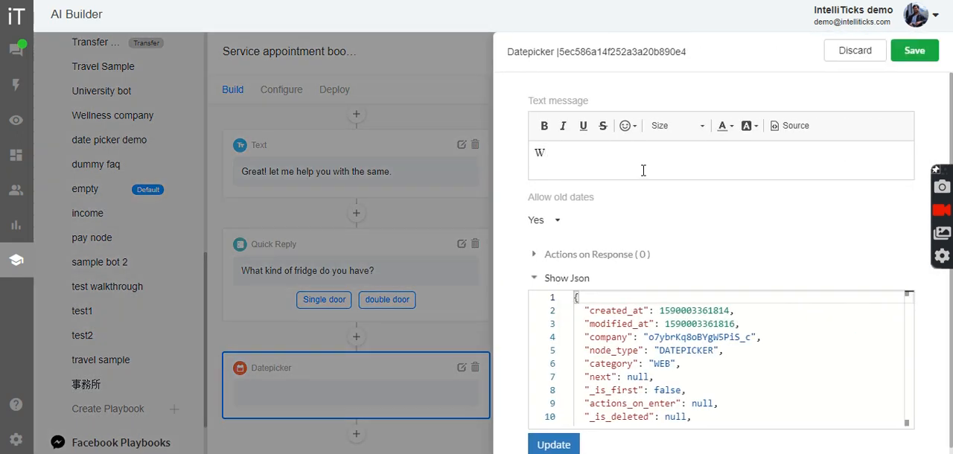
text(hen would yo)
key(BackSpace)
text(you liket)
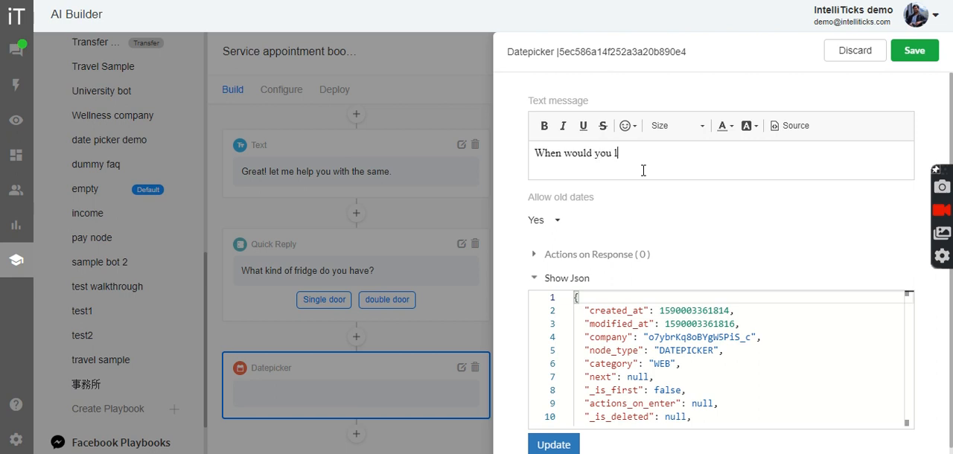
key(BackSpace)
key(BackSpace)
text(to go for the installation?)
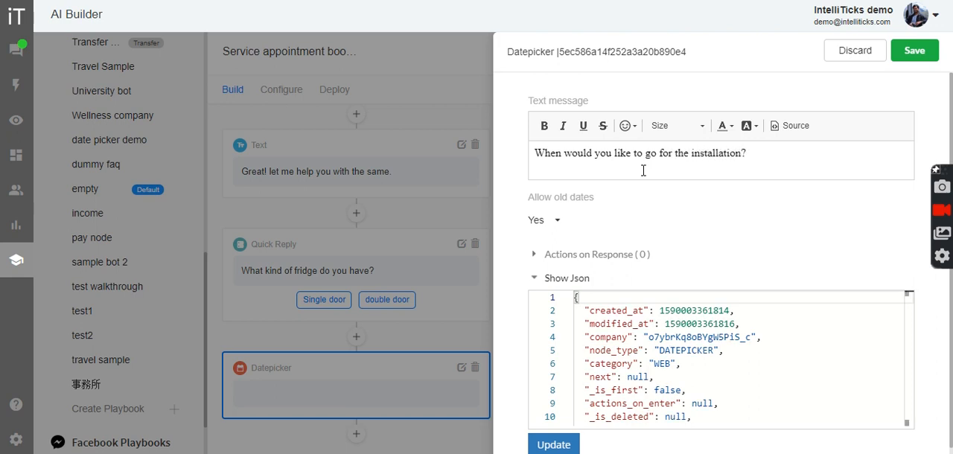
Set the Datepicker's option for allowing old dates to No and save the node
click(547, 222)
click(547, 271)
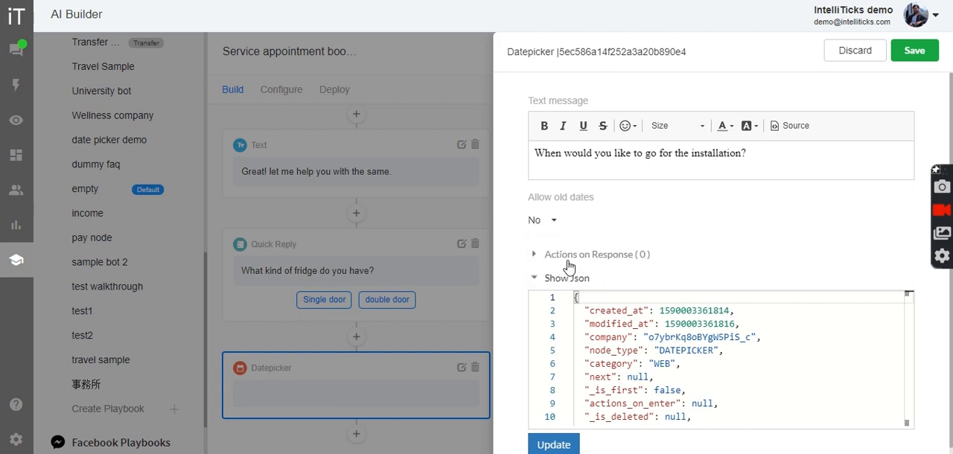
click(914, 50)
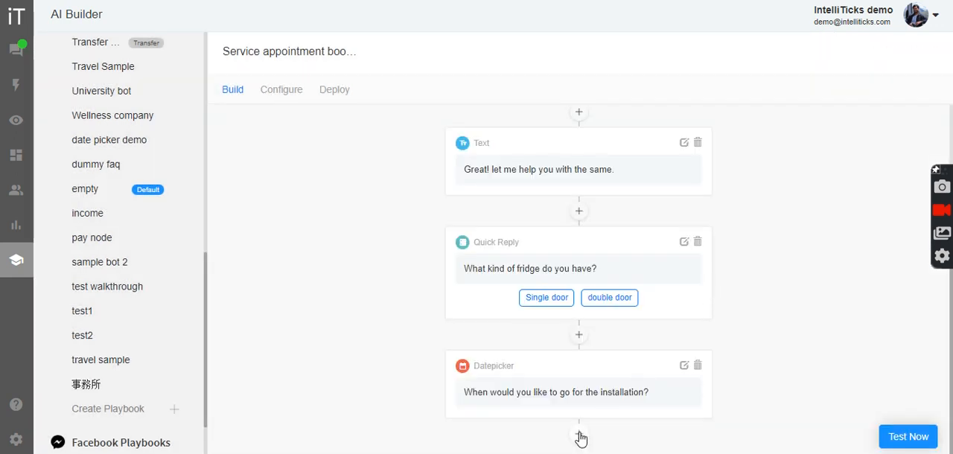
Add a Form node below the Datepicker with the text before question "Please share your contact details."
click(578, 432)
click(673, 409)
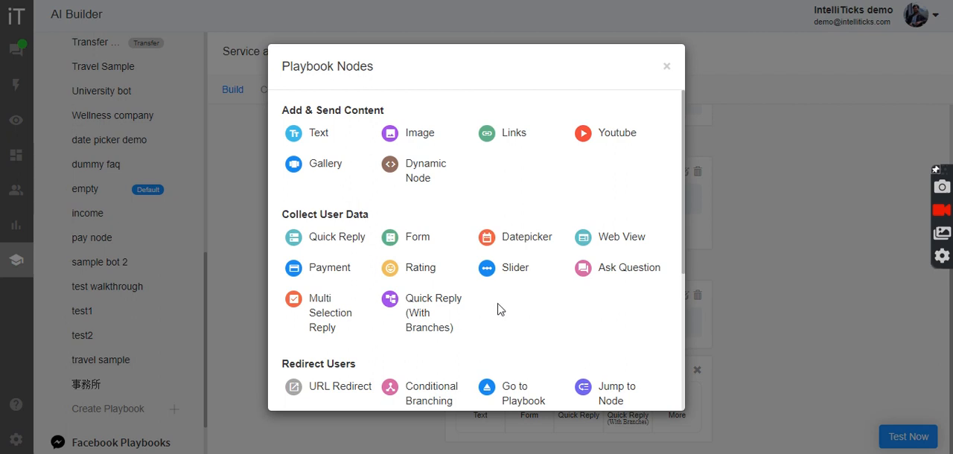
click(413, 240)
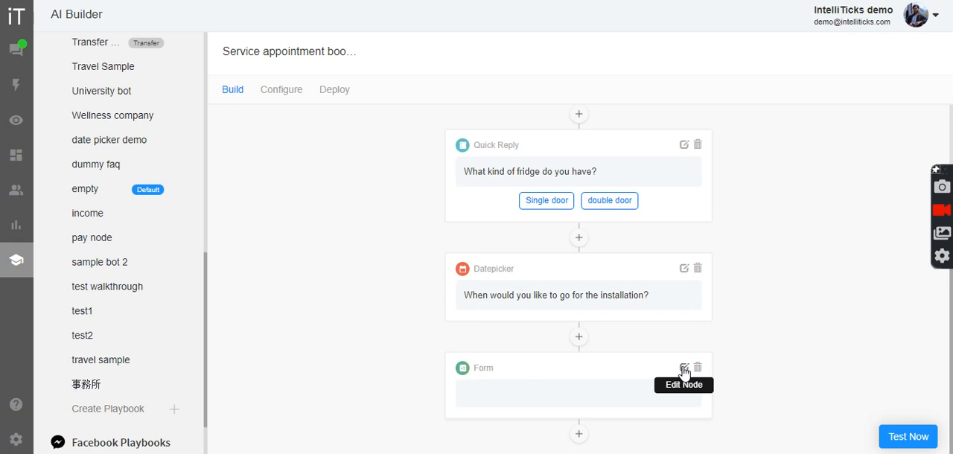
click(683, 369)
text(Please share you rcontact details.)
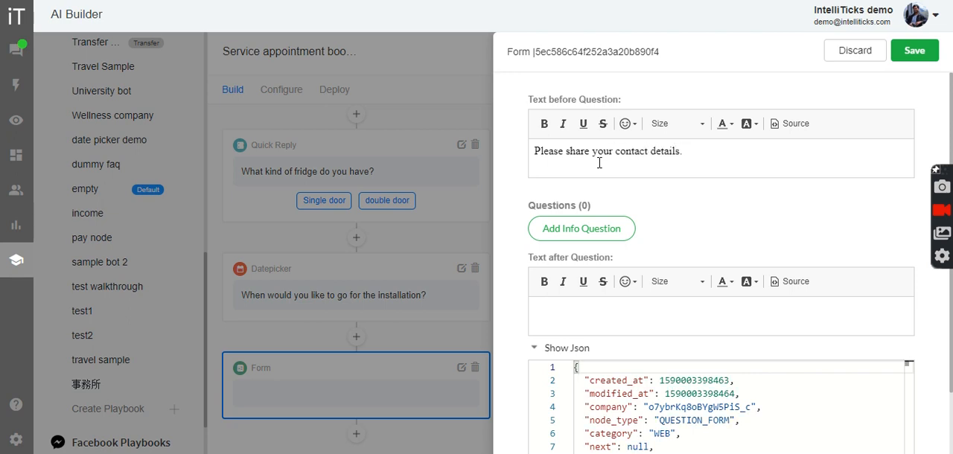
Add an info question of input type PHONE to the contact details form
click(577, 230)
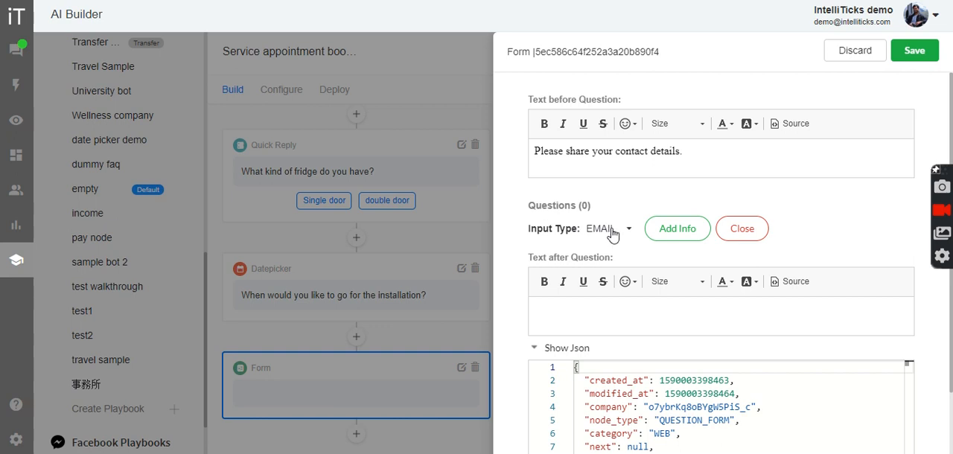
click(612, 231)
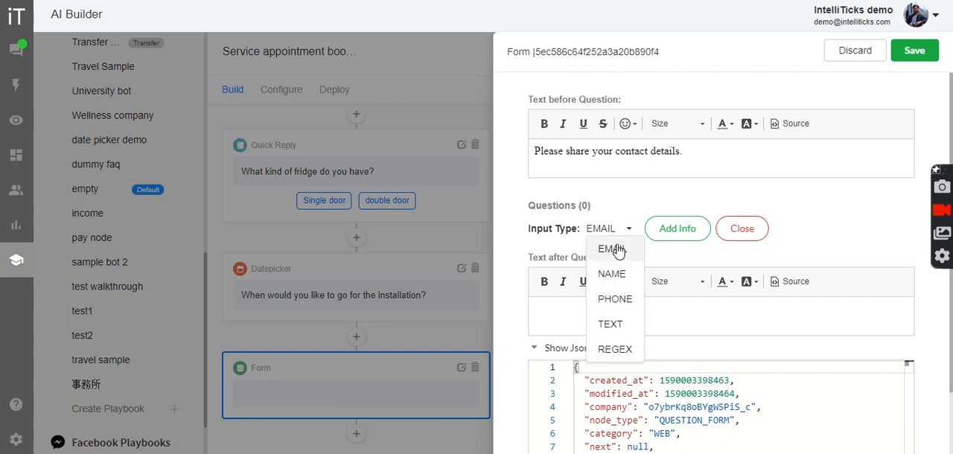
click(623, 301)
click(676, 230)
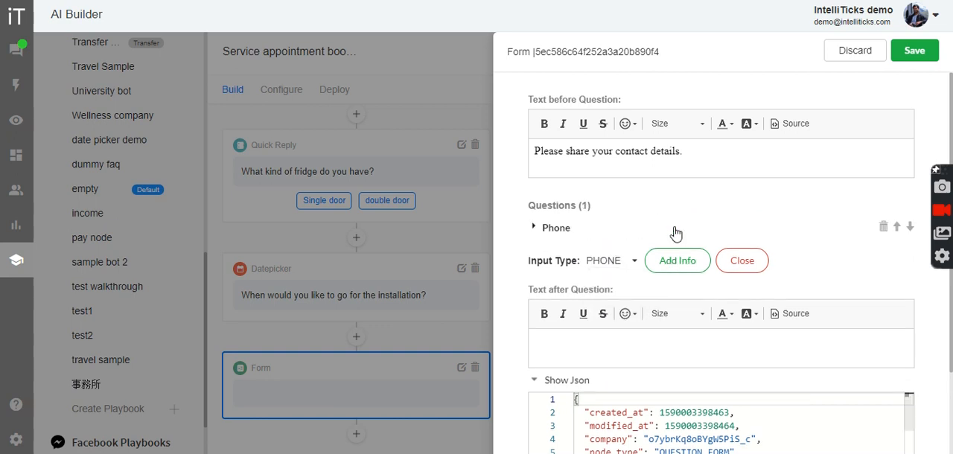
Add a question of input type TEXT to the form and set its text to "Address"
click(601, 261)
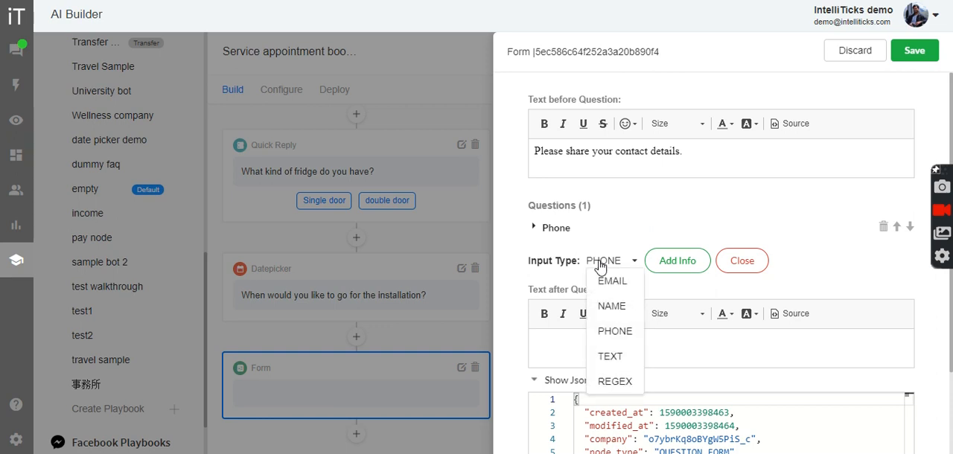
click(621, 359)
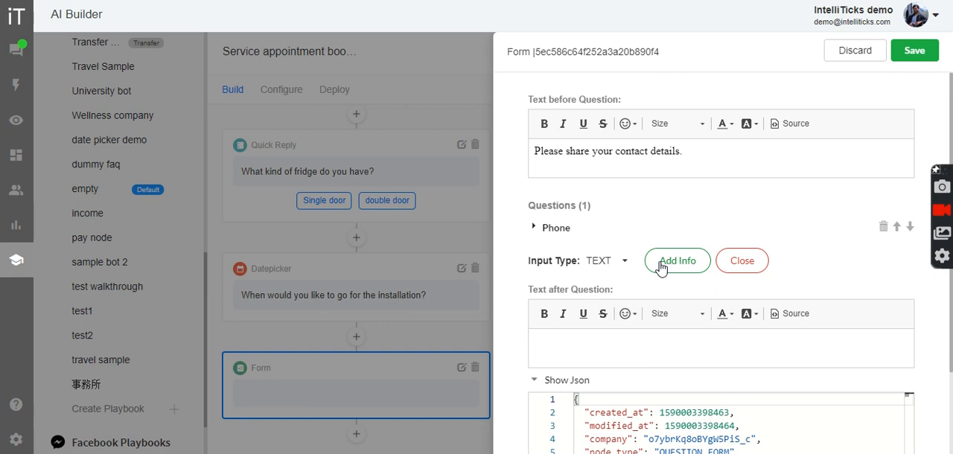
click(661, 265)
click(560, 262)
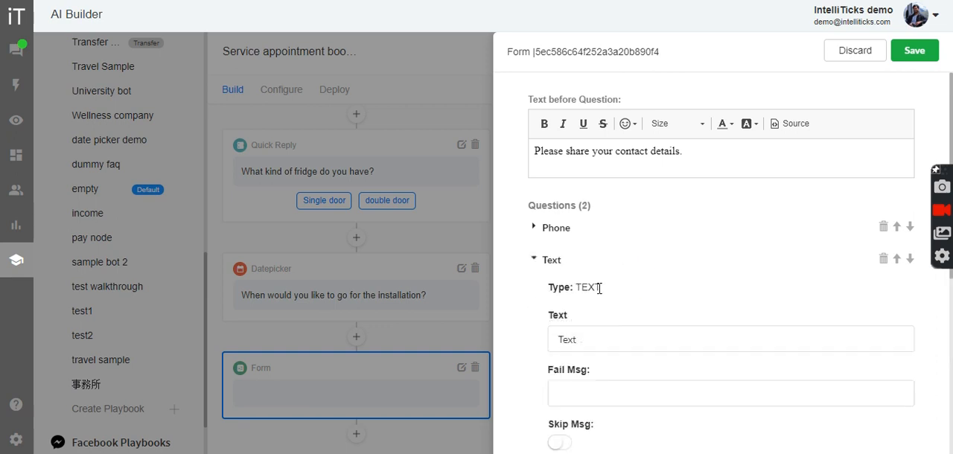
click(614, 329)
key(ctrl+a)
text(Address)
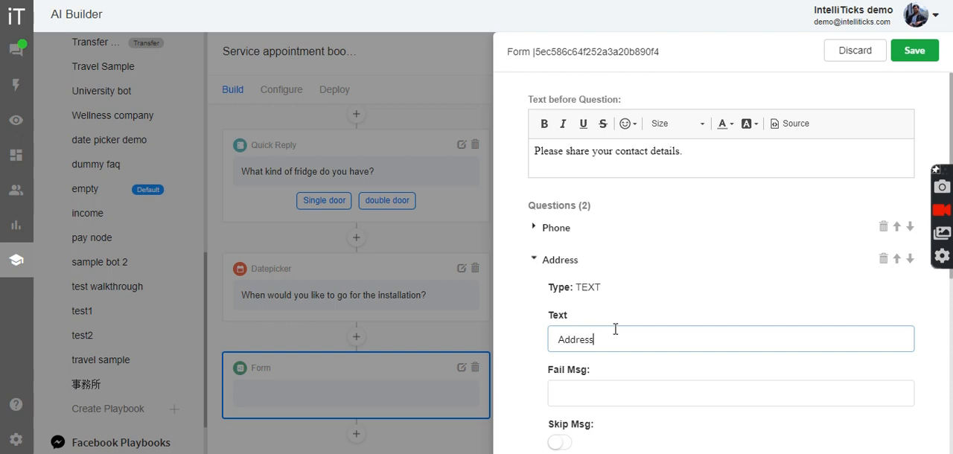
click(570, 265)
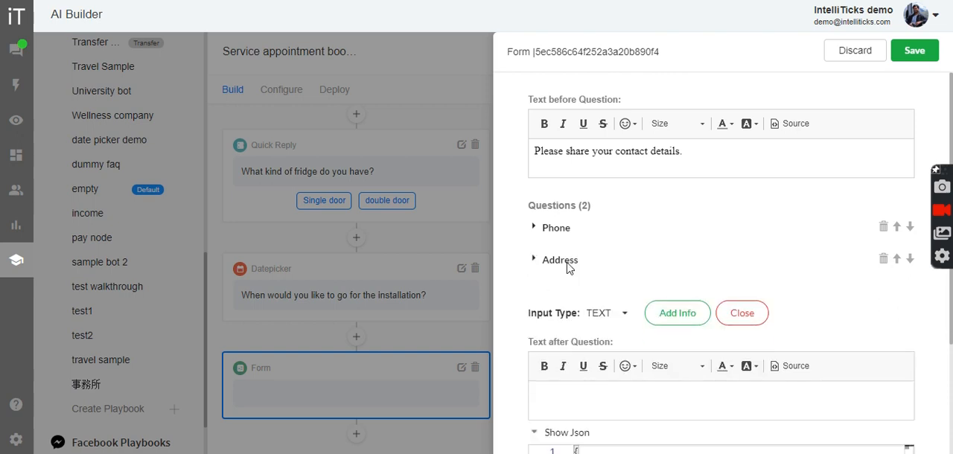
Add a question of input type EMAIL below the Address question in the form
click(611, 294)
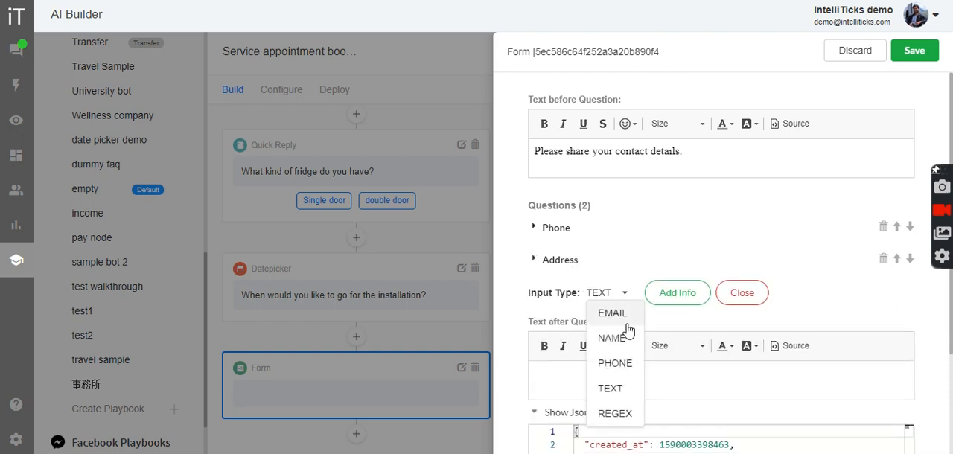
click(617, 316)
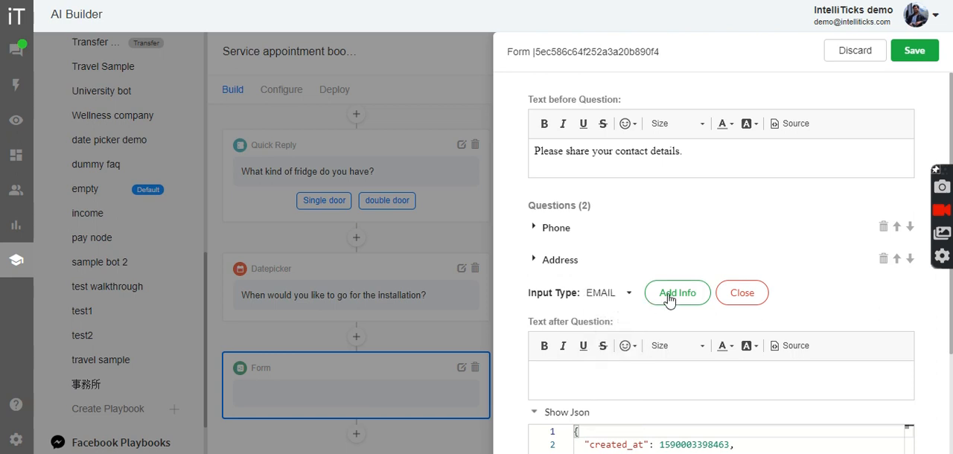
click(668, 295)
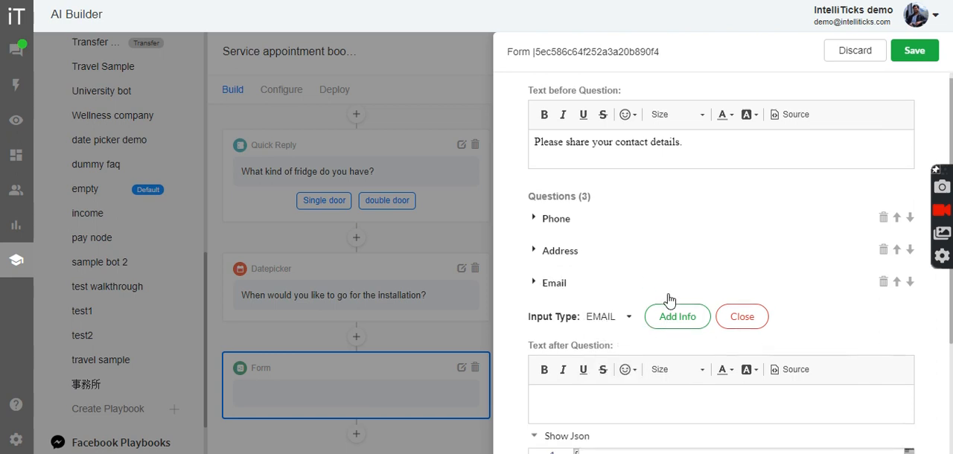
Enable the skip message option for the form's Email question and save the Form node
click(563, 281)
scroll(610, 323, down, 1)
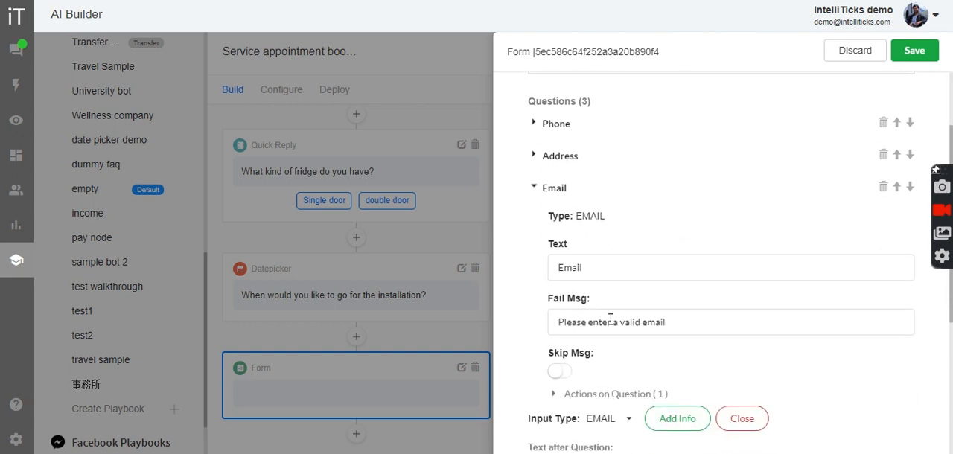
click(558, 371)
click(912, 52)
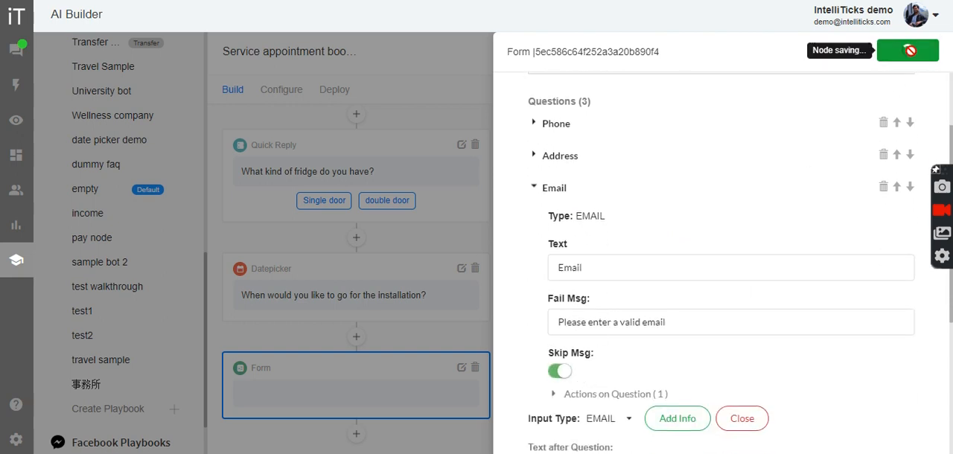
scroll(686, 331, down, 2)
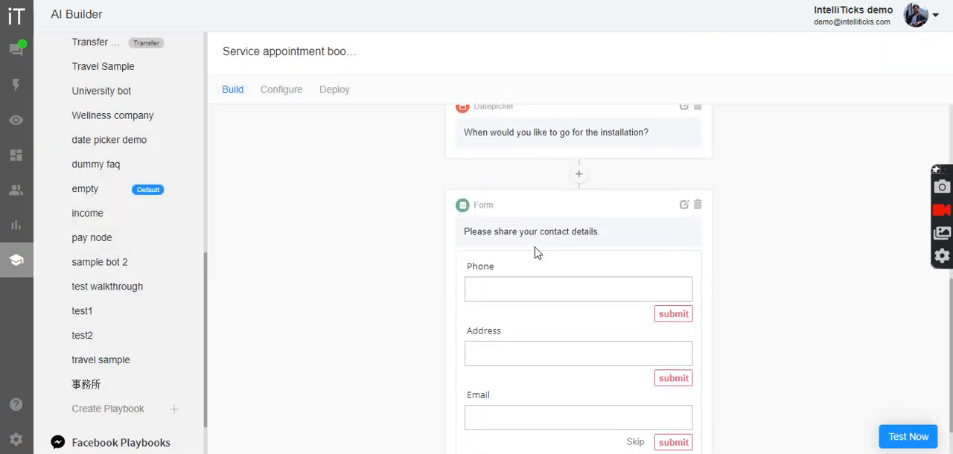
scroll(525, 295, down, 1)
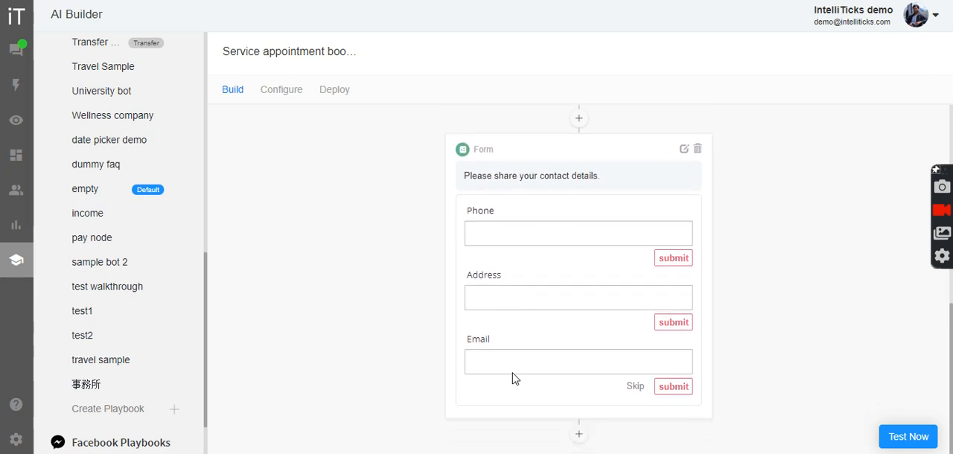
Add a Slider node to the playbook below the contact details form
scroll(512, 378, up, 1)
scroll(512, 378, down, 1)
click(579, 436)
scroll(591, 400, down, 1)
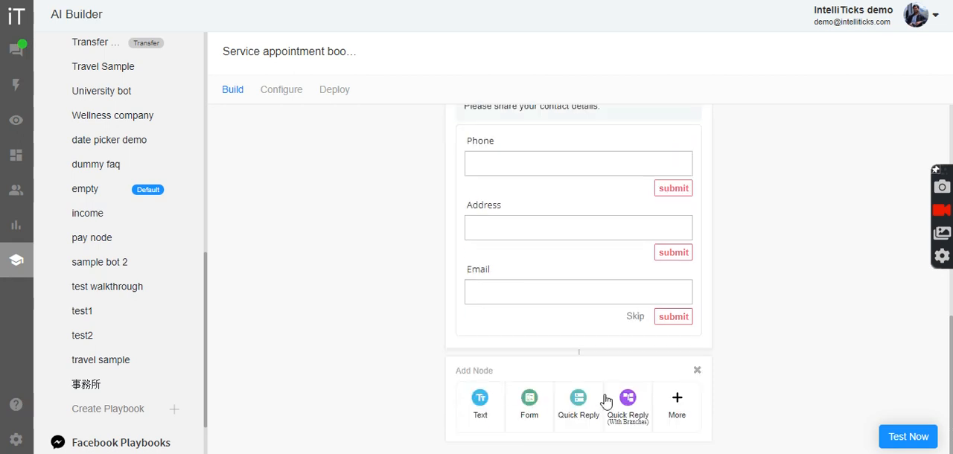
click(670, 408)
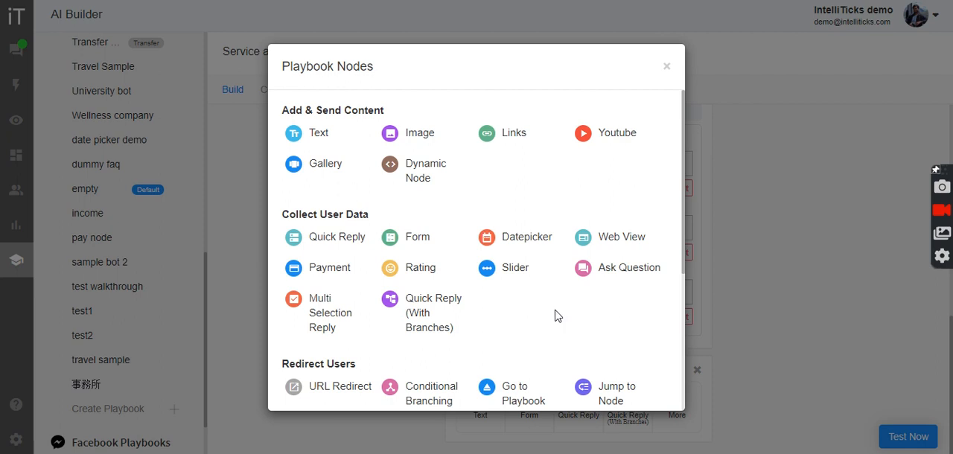
click(516, 274)
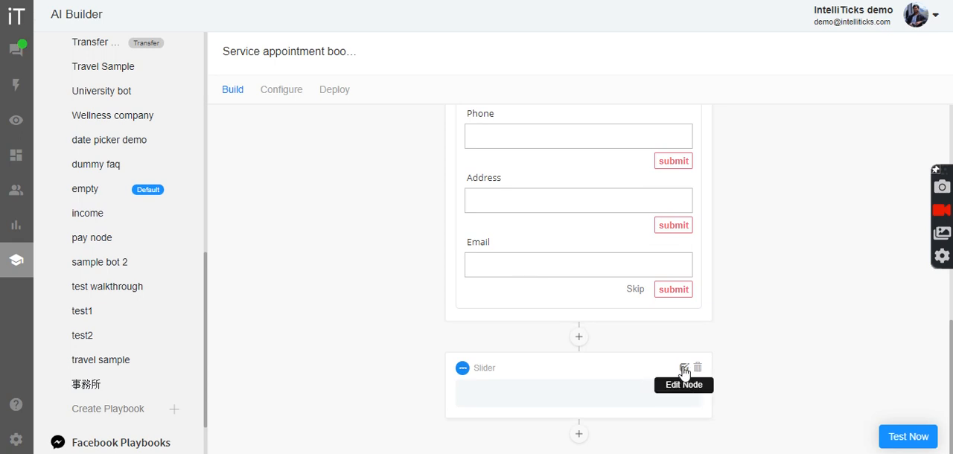
Set the Slider node's text message to "What is the capacity?" and its slider title to "Select the capacity"
click(683, 369)
text(What is the capacity?)
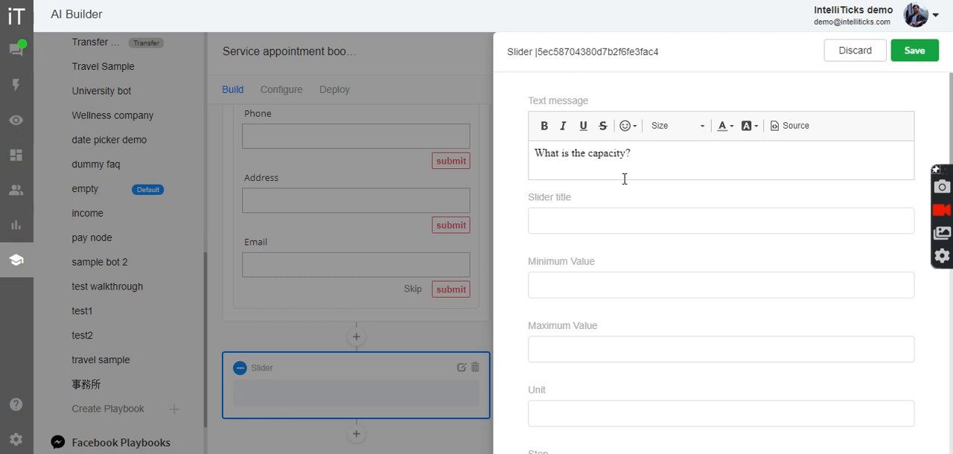
click(595, 223)
text(Select the capacity)
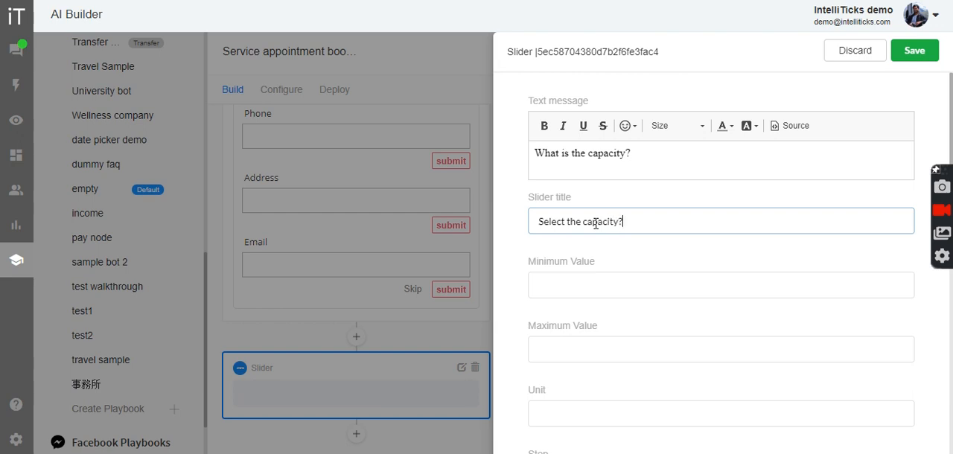
Set the capacity slider's minimum value to 100 and maximum value to 500
click(598, 283)
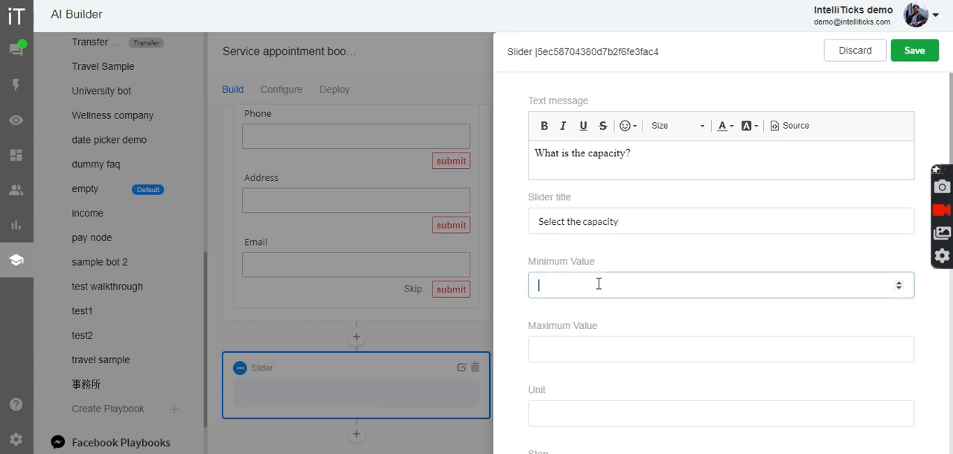
scroll(598, 284, down, 1)
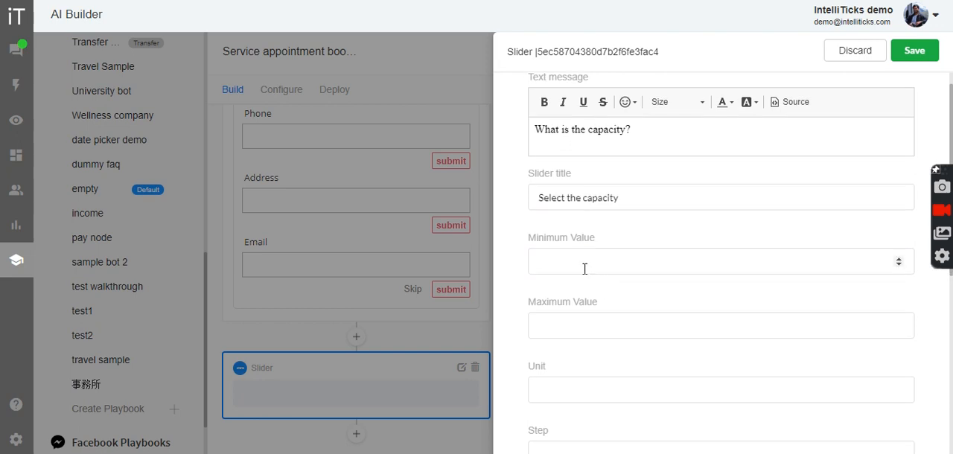
click(583, 257)
text(100)
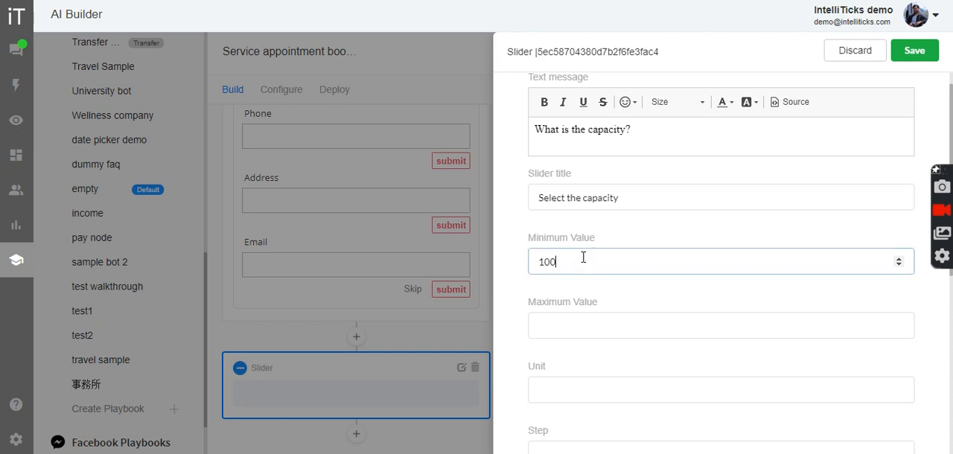
click(579, 319)
text(500)
Set the capacity slider's unit to L and its step to 10
scroll(579, 319, down, 1)
click(558, 342)
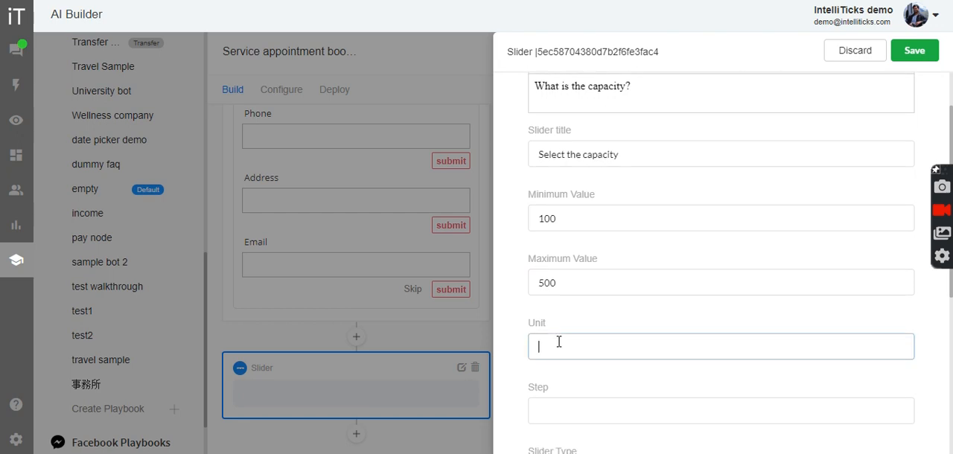
text(L)
scroll(558, 342, down, 2)
click(558, 341)
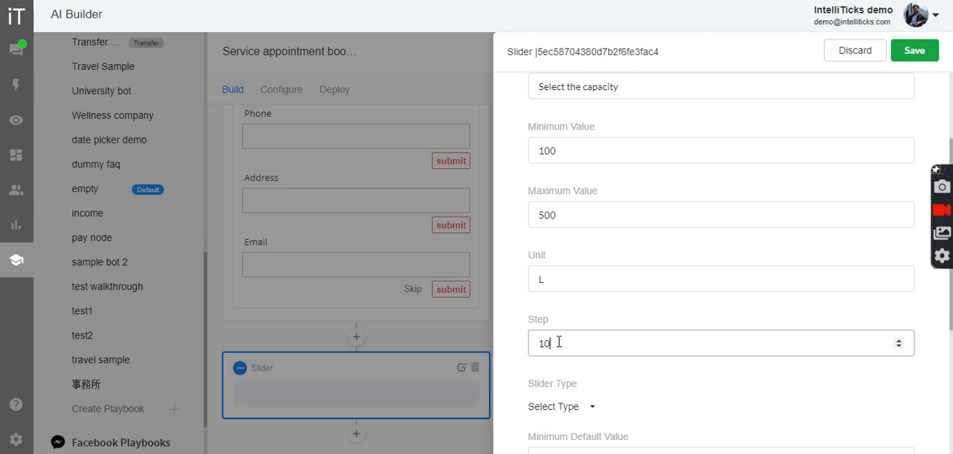
Set the slider type to SINGLE with a minimum default value of 180 and save the Slider node
scroll(558, 341, down, 3)
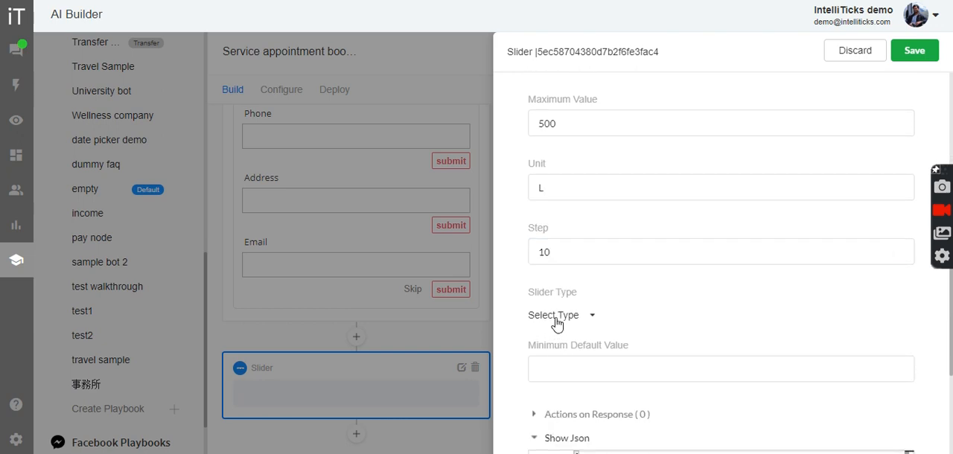
click(554, 317)
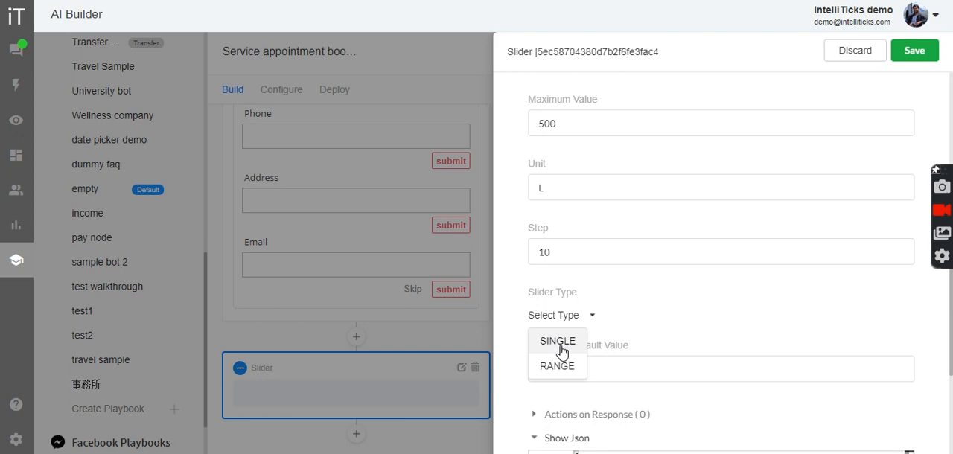
click(560, 348)
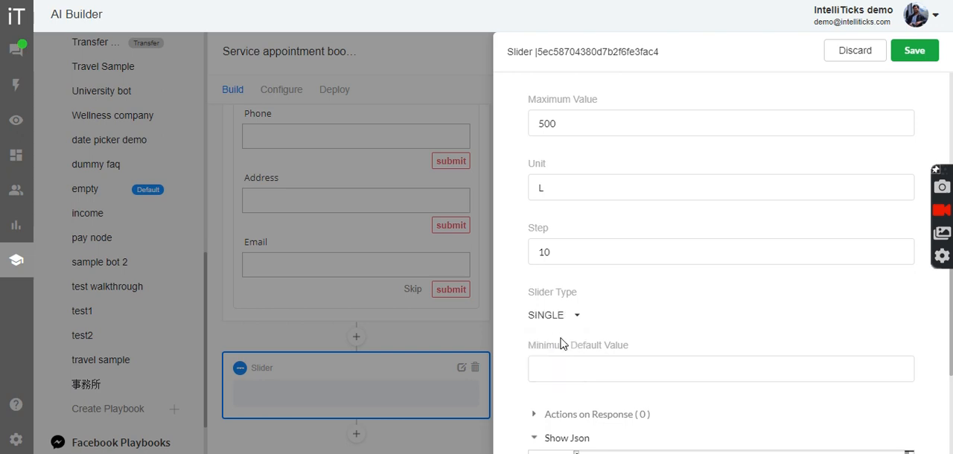
click(598, 368)
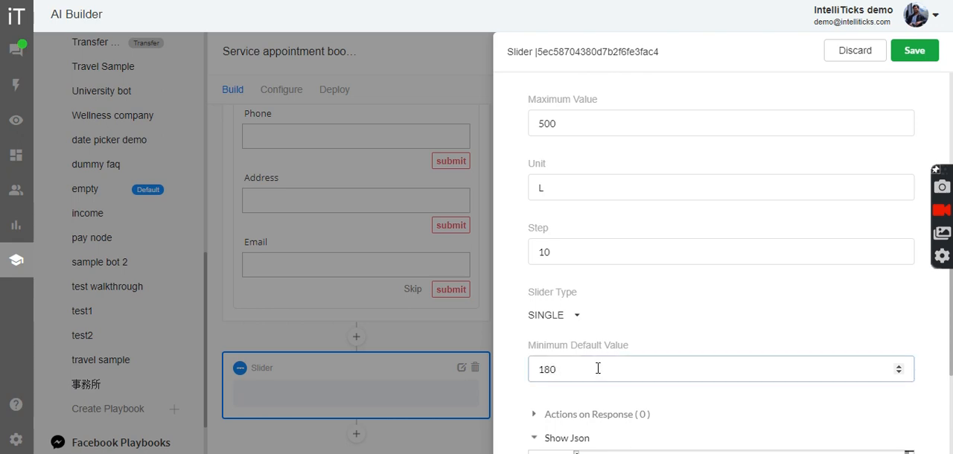
scroll(597, 368, down, 1)
scroll(627, 310, up, 1)
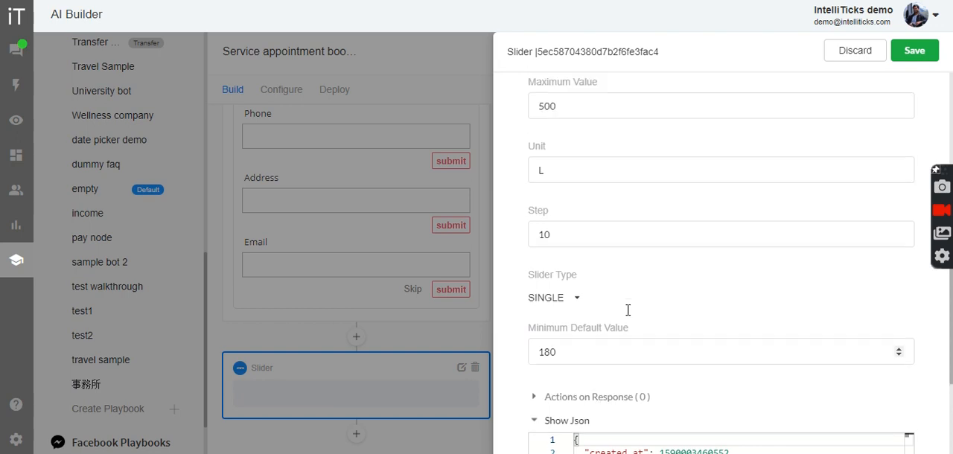
scroll(628, 310, up, 3)
click(917, 60)
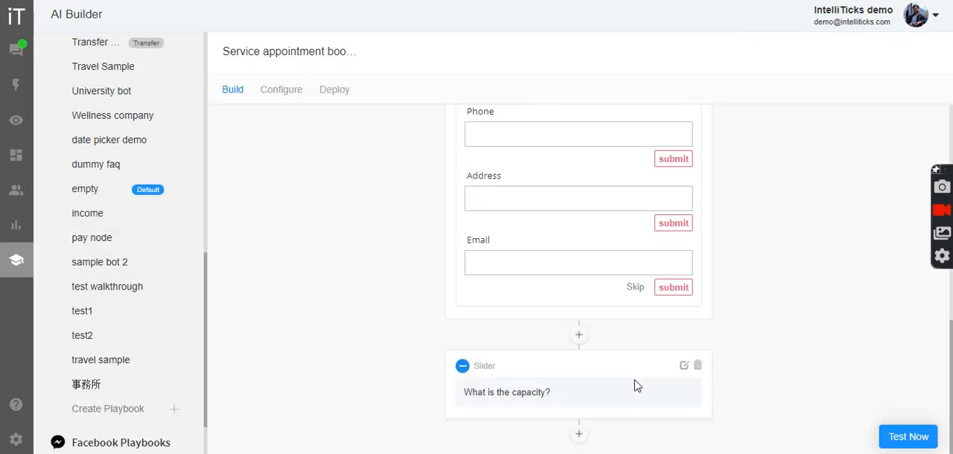
Add a Multi Selection Reply node below the capacity slider
click(579, 435)
scroll(618, 339, down, 1)
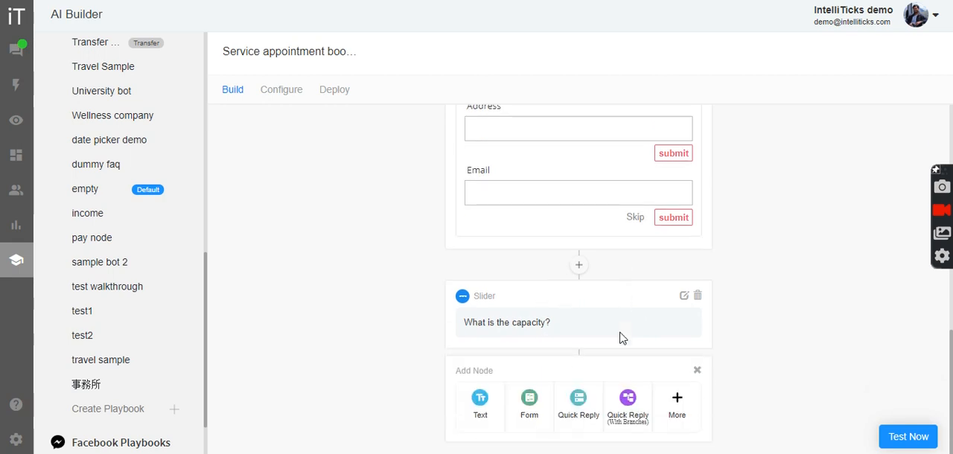
click(677, 408)
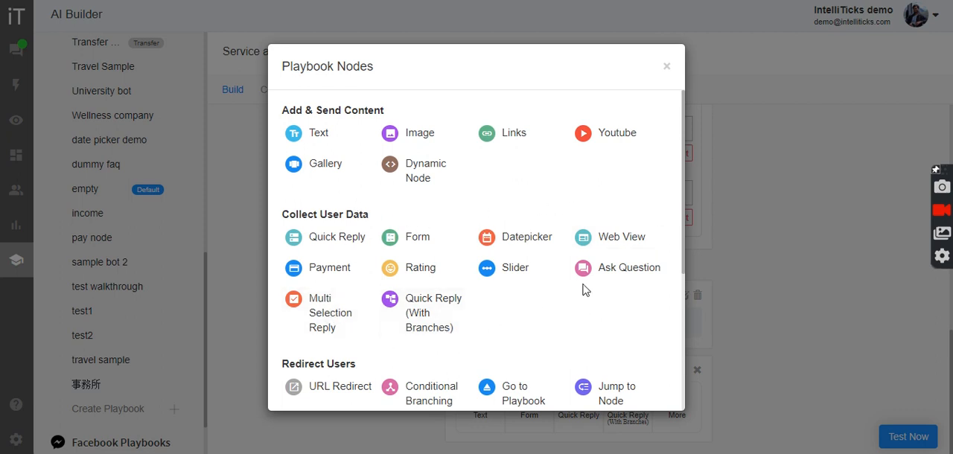
click(339, 326)
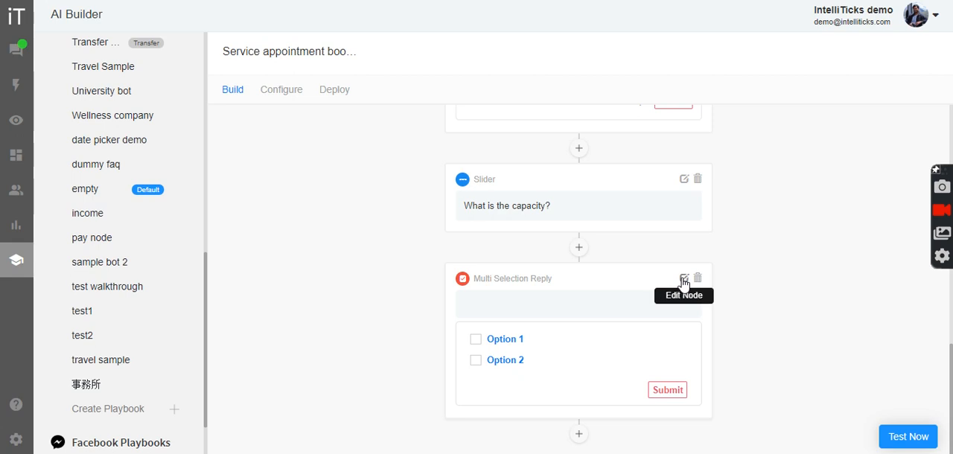
Set the Multi Selection Reply node's text message to "What services are you looking for?"
click(683, 280)
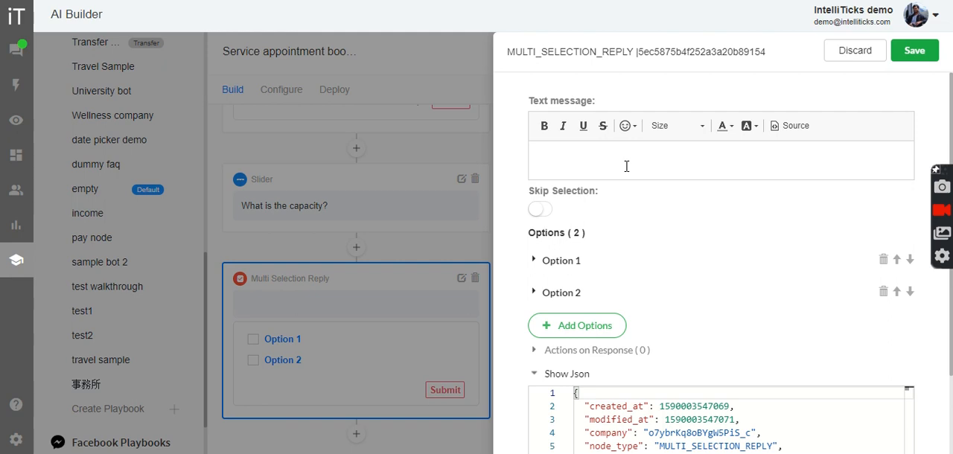
text(Wha)
text(t servic)
key(BackSpace)
text(vices are yo uloo)
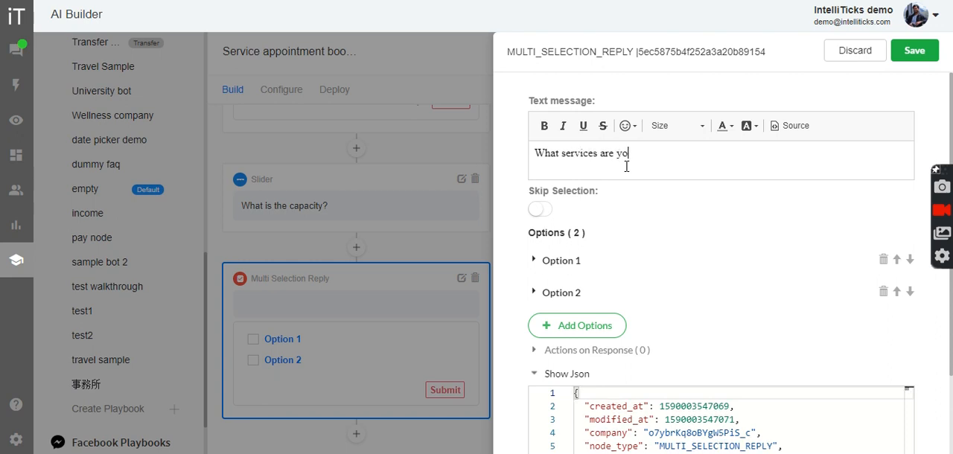
key(BackSpace)
key(BackSpace)
key(BackSpace)
key(BackSpace)
key(BackSpace)
text(u looki)
text(g for)
click(663, 155)
text(n)
Change the text of the first multi selection option to "Installation"
click(579, 262)
click(615, 310)
key(ctrl+a)
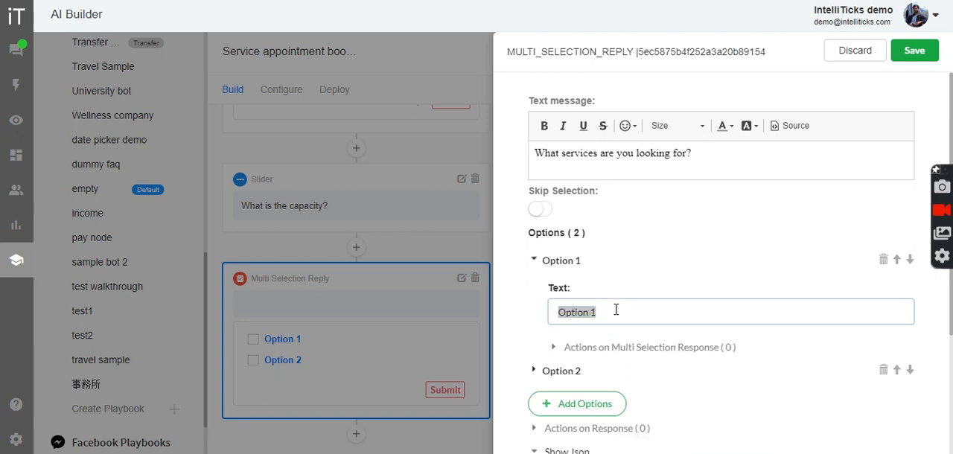
key(BackSpace)
text(In)
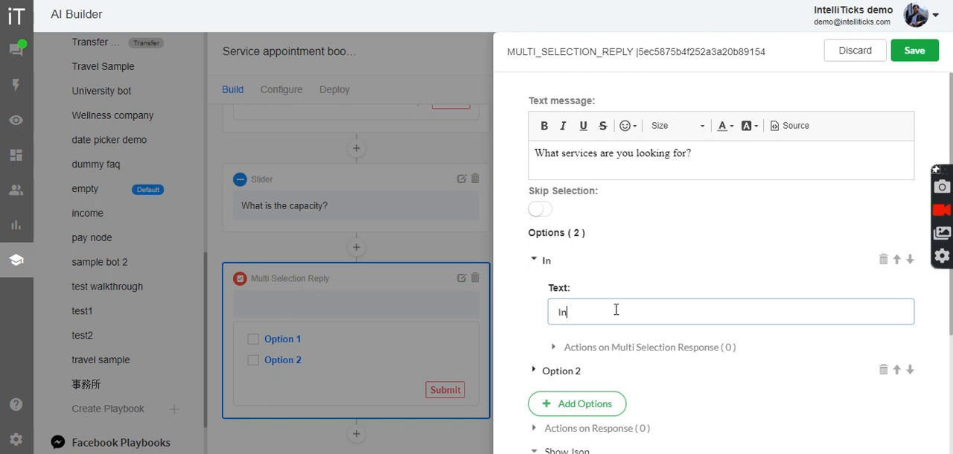
text(stallation)
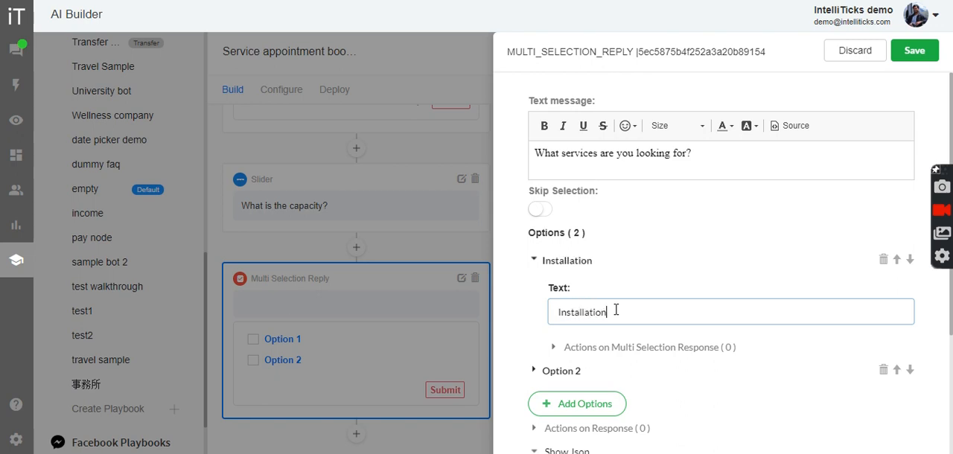
click(578, 261)
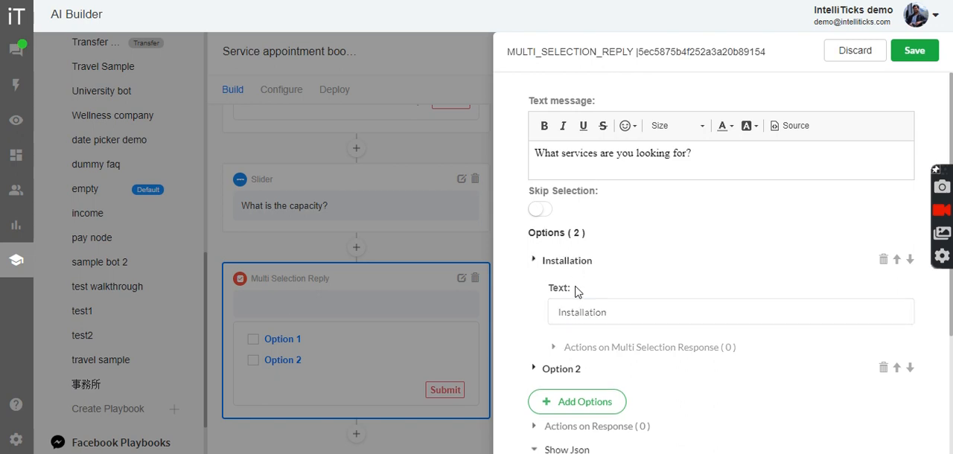
Change the text of the second multi selection option to "Repair"
click(570, 294)
click(622, 345)
key(ctrl+a)
key(BackSpace)
text(Re)
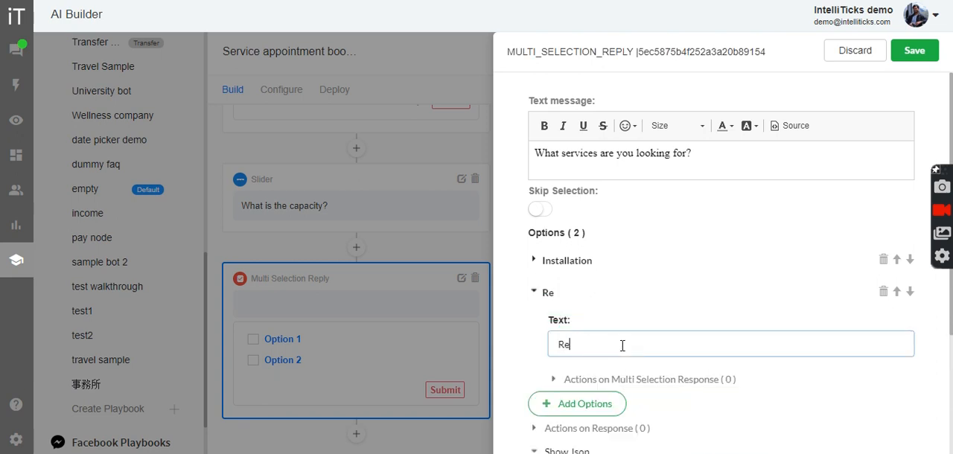
text(pair)
click(564, 293)
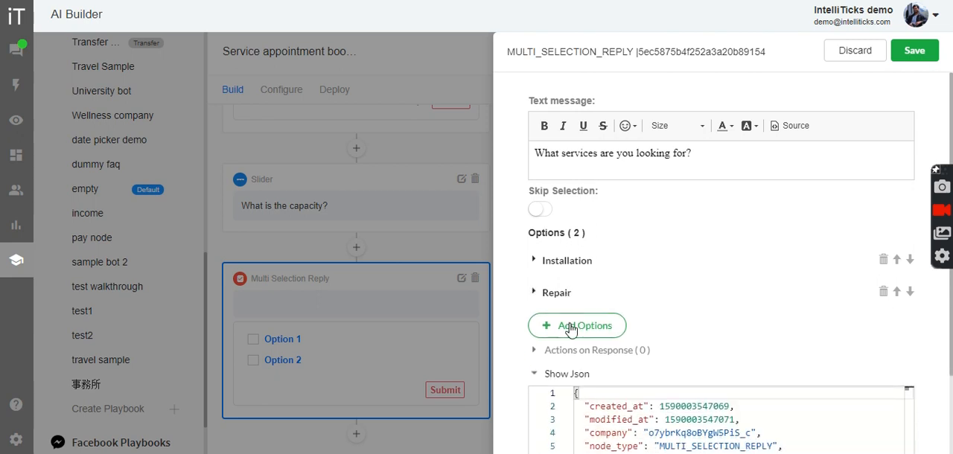
Add a third multi selection option named "Both" and save the Multi Selection Reply node
click(571, 328)
click(482, 220)
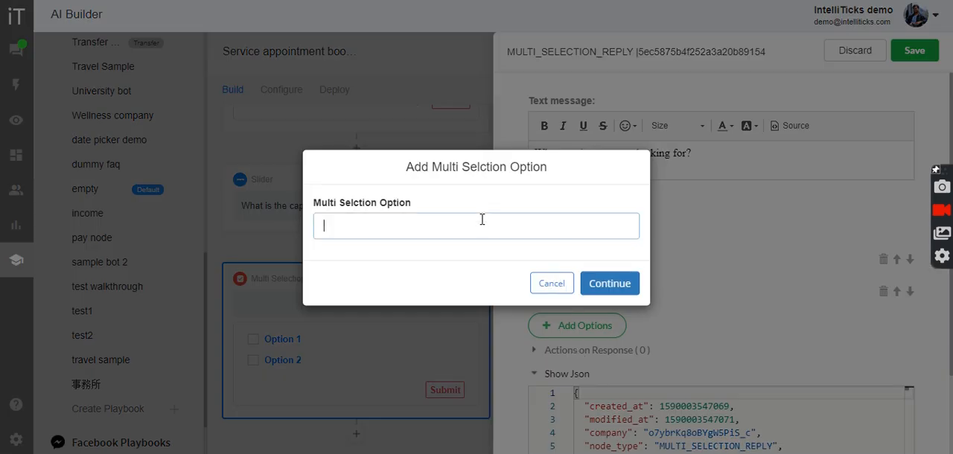
text(Both)
click(603, 286)
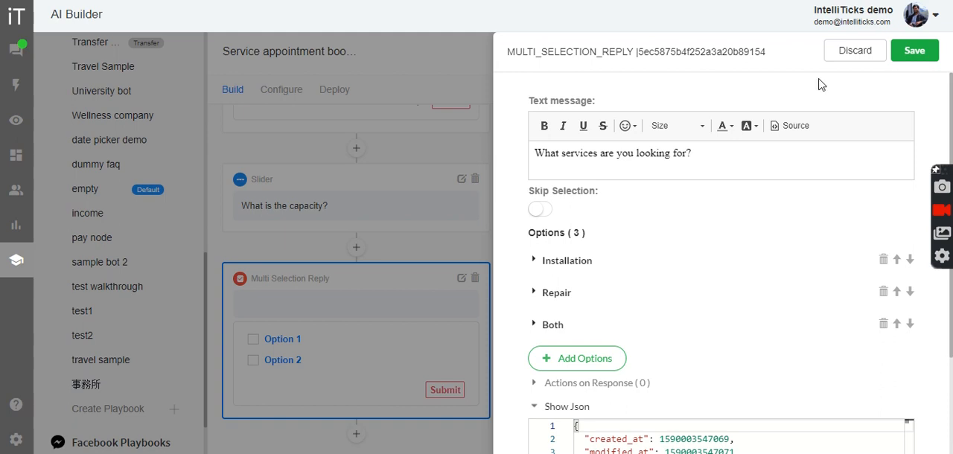
click(914, 51)
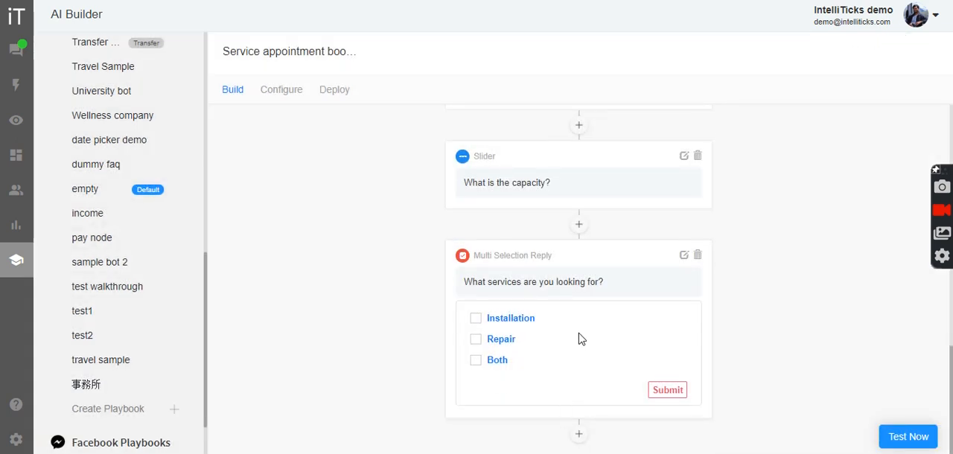
Add a Links node below the services multi selection question
click(579, 433)
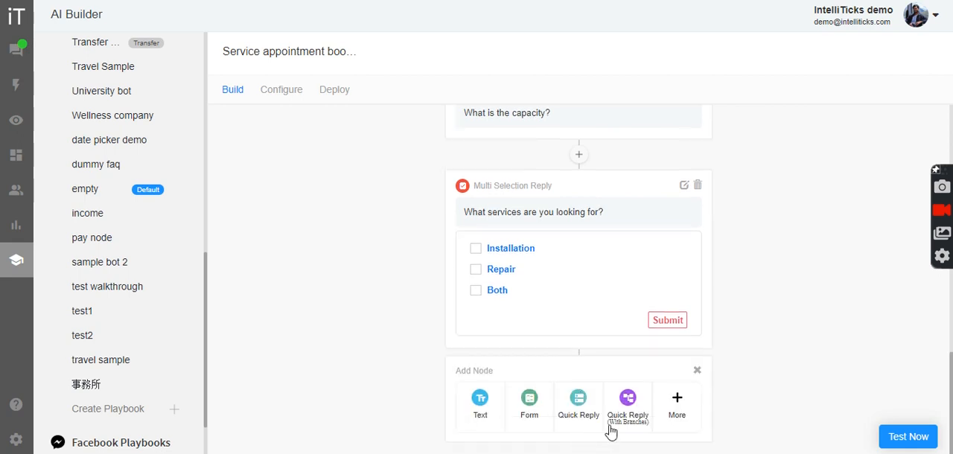
click(678, 400)
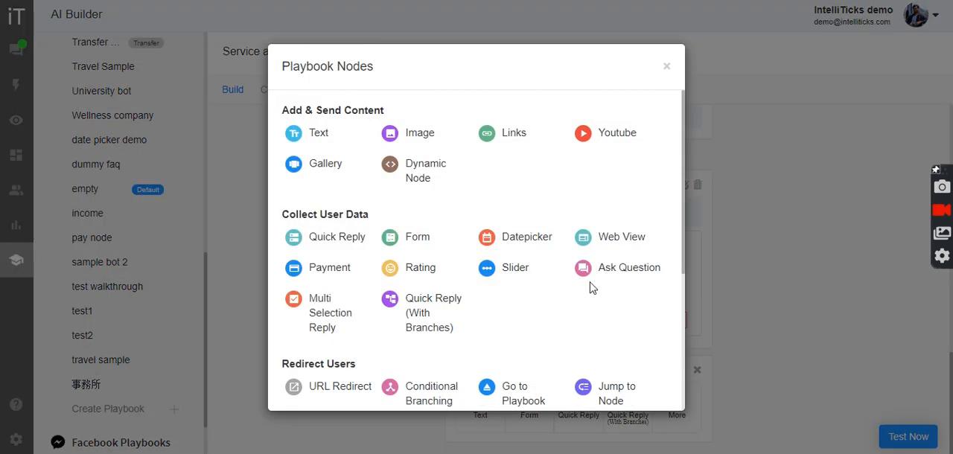
click(508, 140)
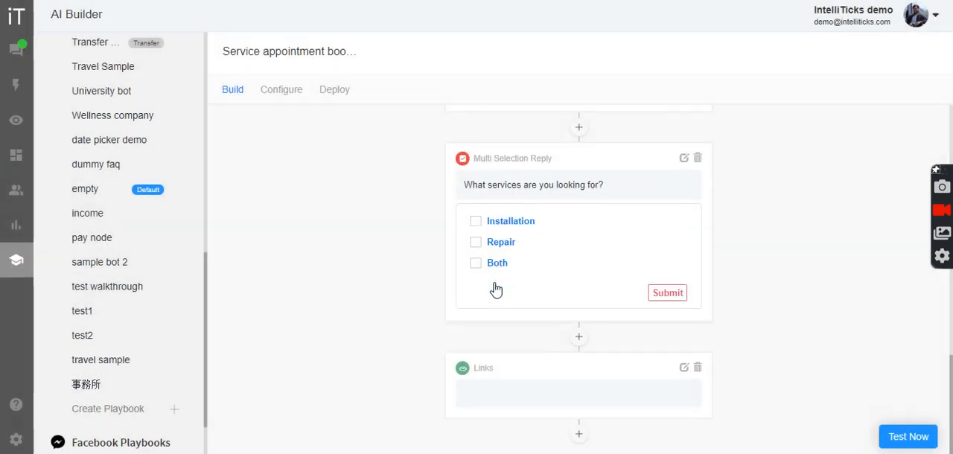
Set the Links node's text message to "Thanks! I have got the request."
click(683, 367)
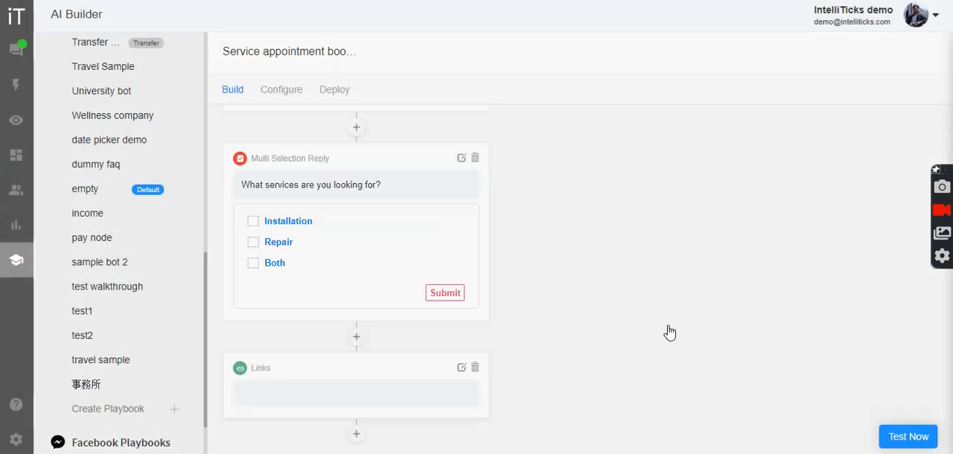
text(Thanks! I have got the request.)
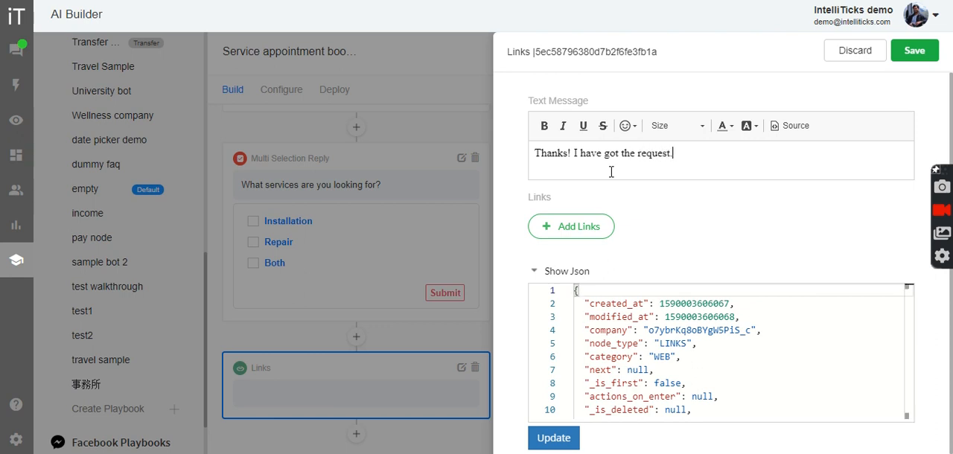
text( In the meantime you can go)
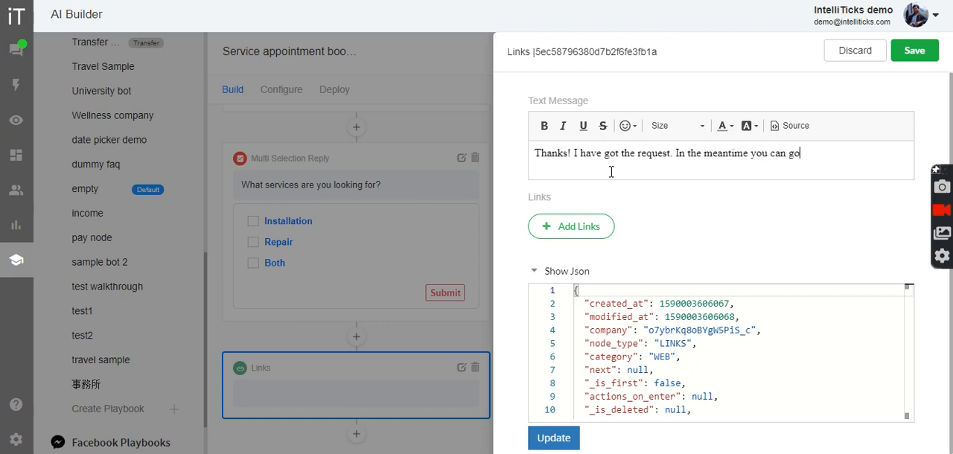
text( through the given links)
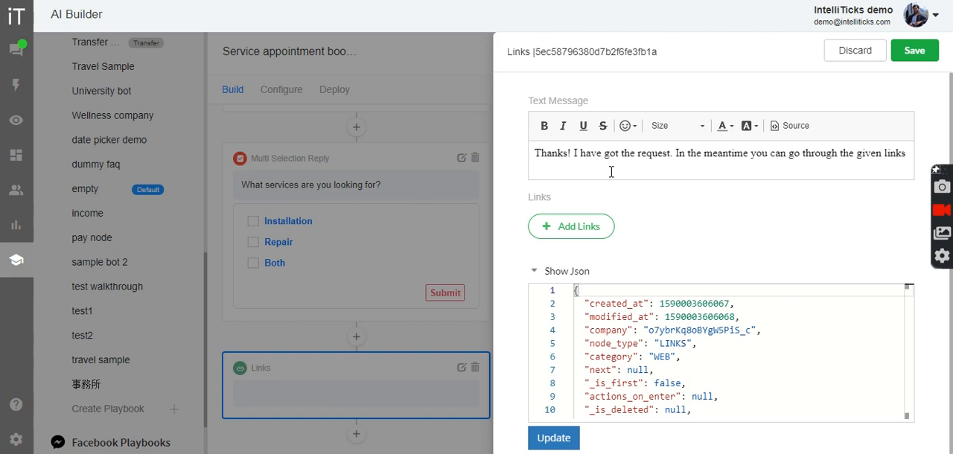
Start adding a link of type Link to the Links node, titled "know more"
click(549, 228)
click(339, 201)
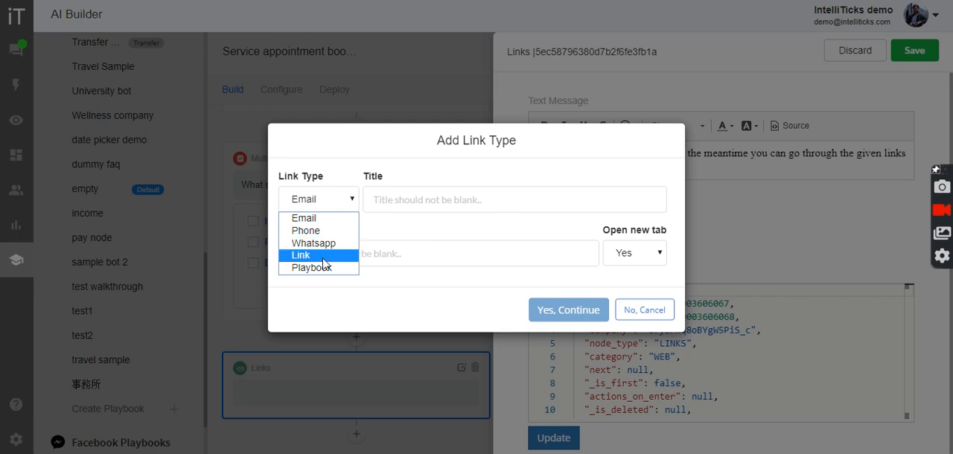
click(319, 255)
click(401, 202)
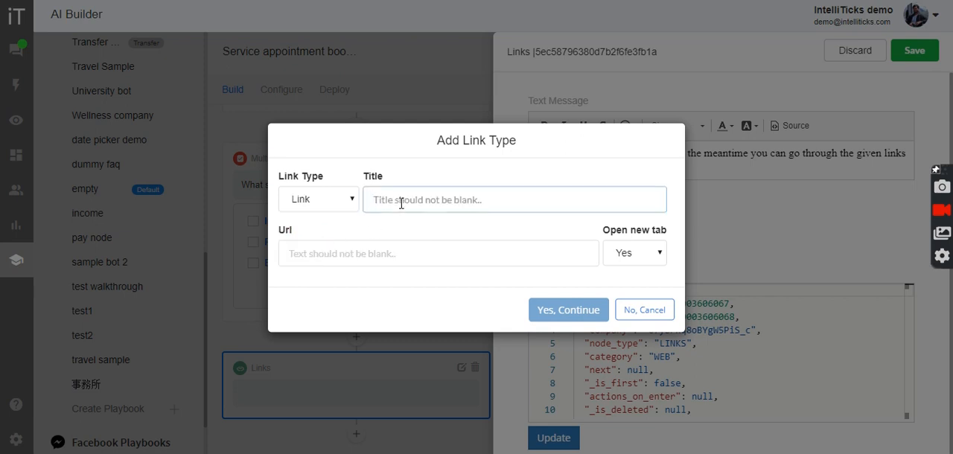
text(know more)
key(Tab)
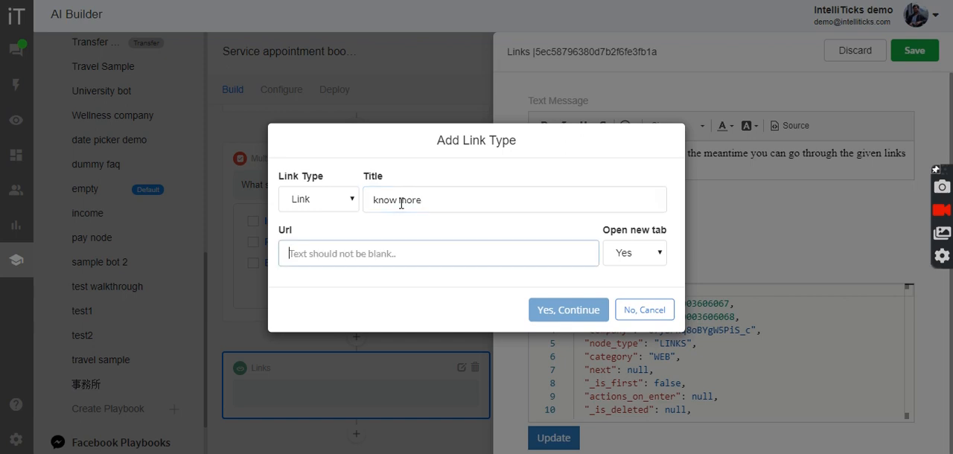
text(https://example.com/)
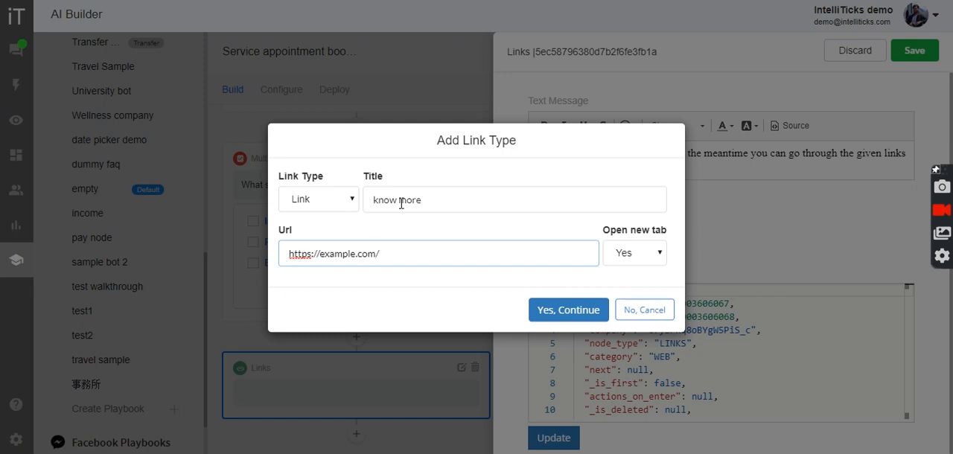
click(563, 310)
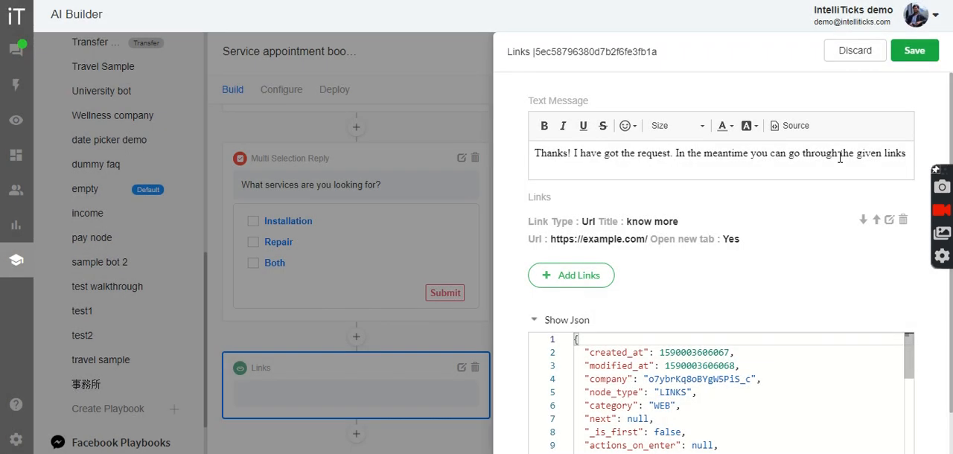
click(911, 52)
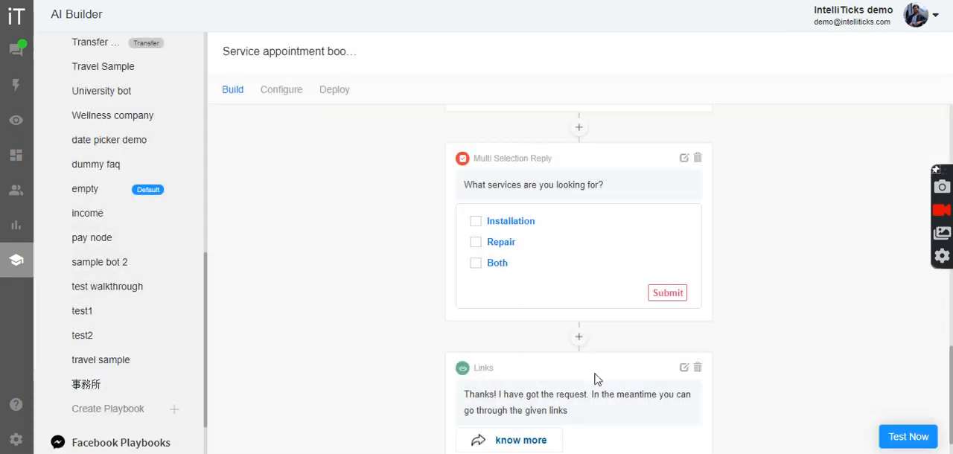
Start a test of the playbook, answering with Fridge installation, Single door and the date 26-May-2020
scroll(599, 384, down, 1)
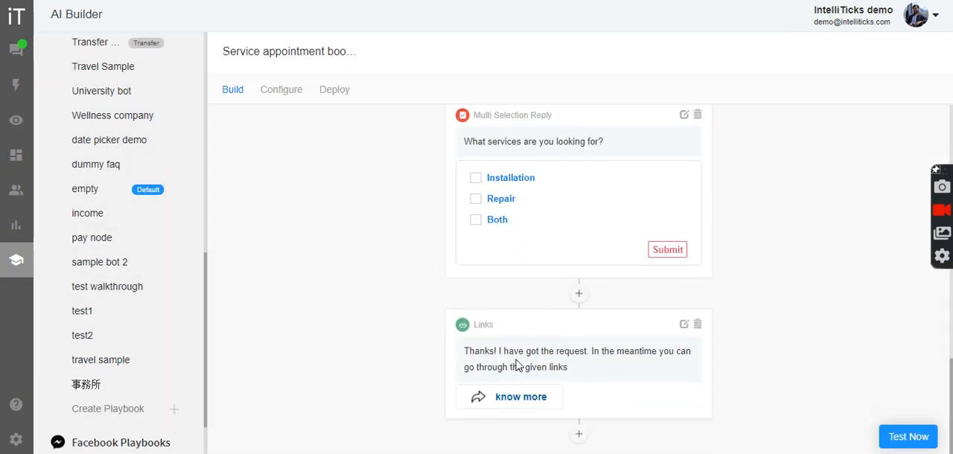
scroll(516, 364, up, 12)
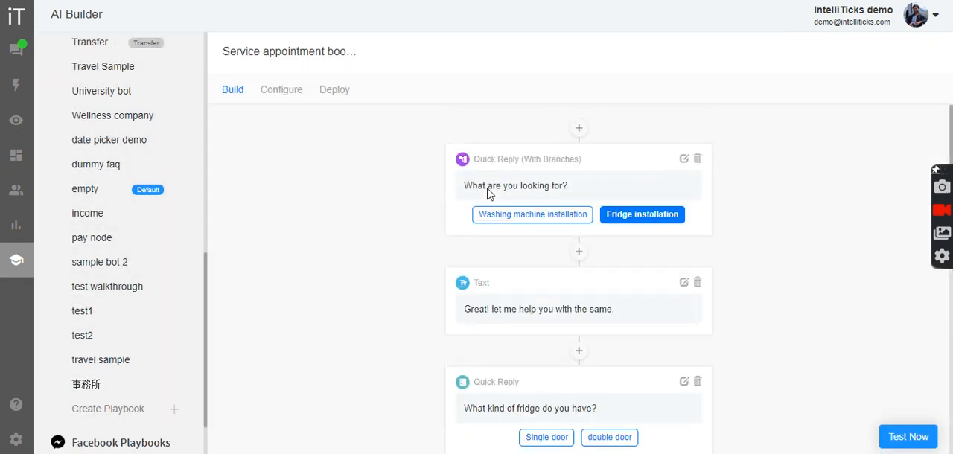
click(902, 441)
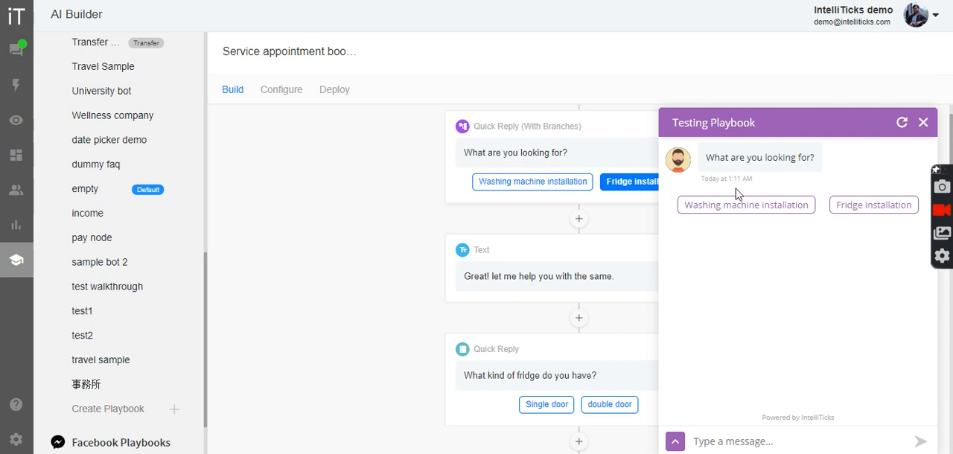
click(867, 212)
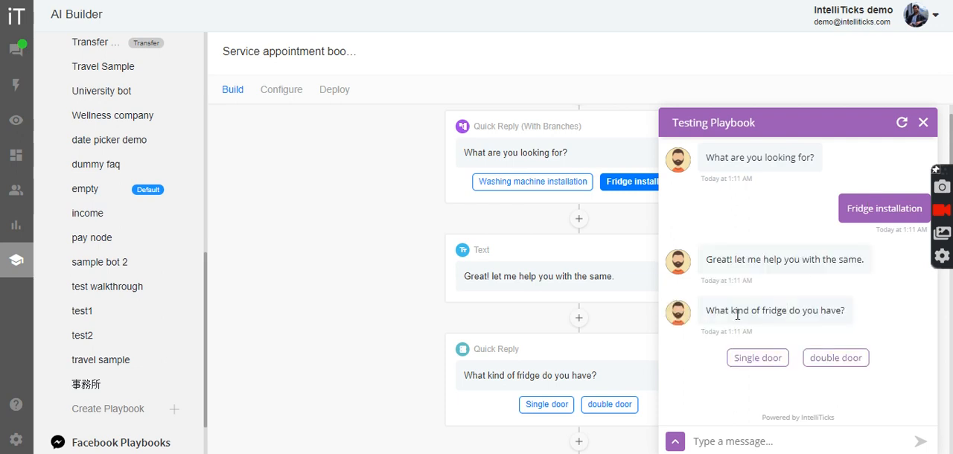
click(758, 359)
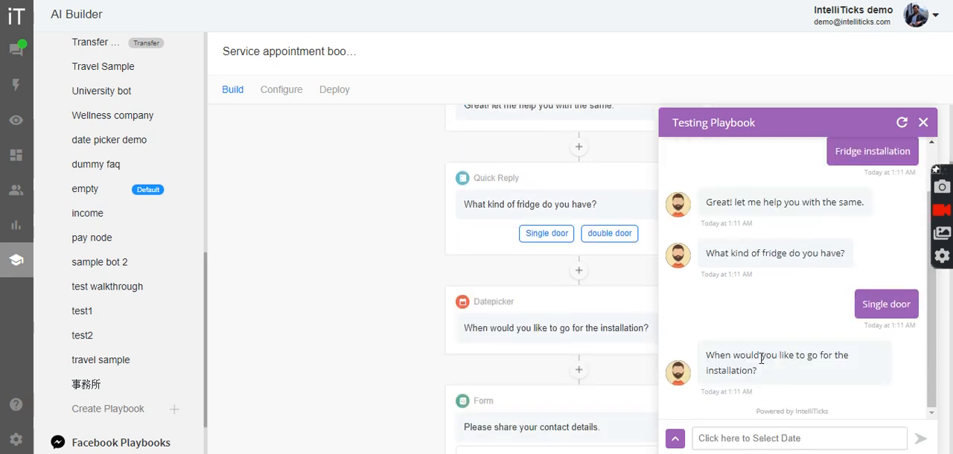
click(752, 440)
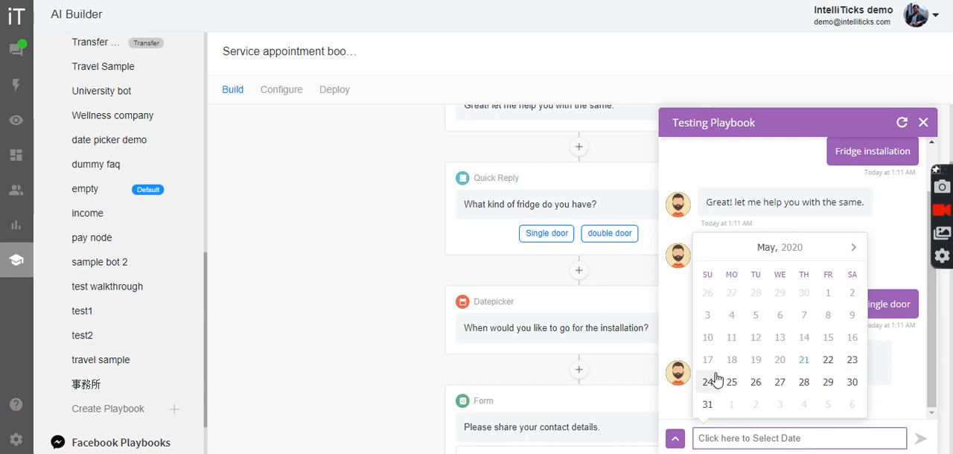
click(754, 386)
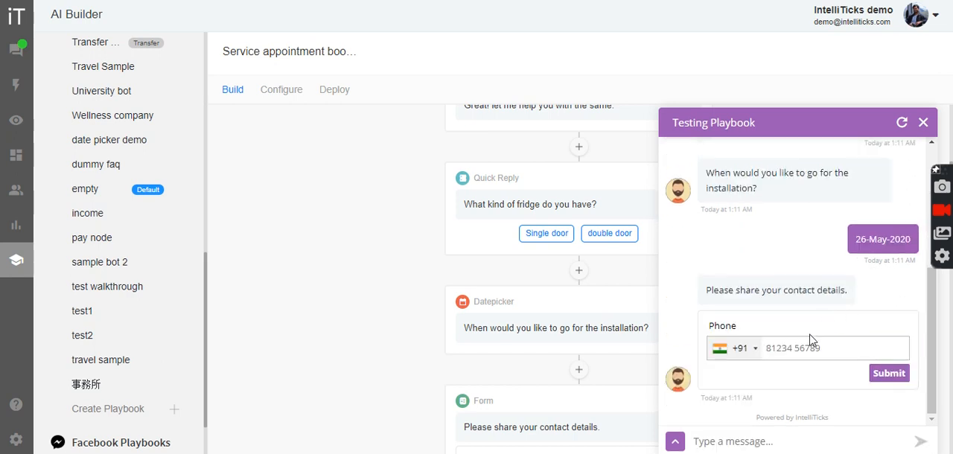
Submit a phone number and an address in the test chat's contact form and skip the email
scroll(534, 320, down, 3)
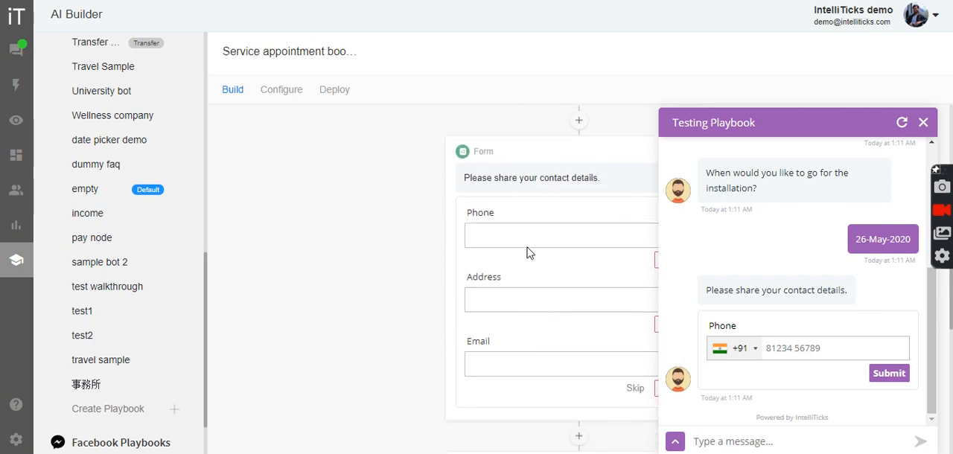
scroll(526, 253, down, 1)
text(9999999999)
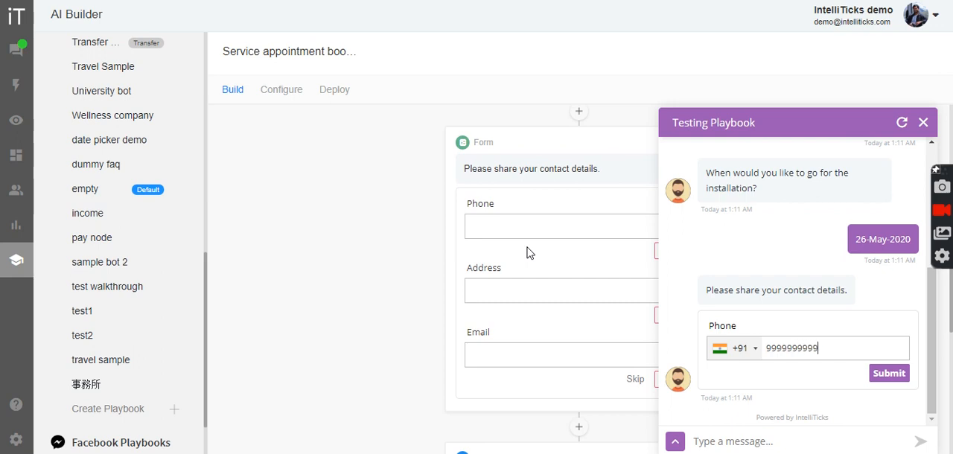
key(Return)
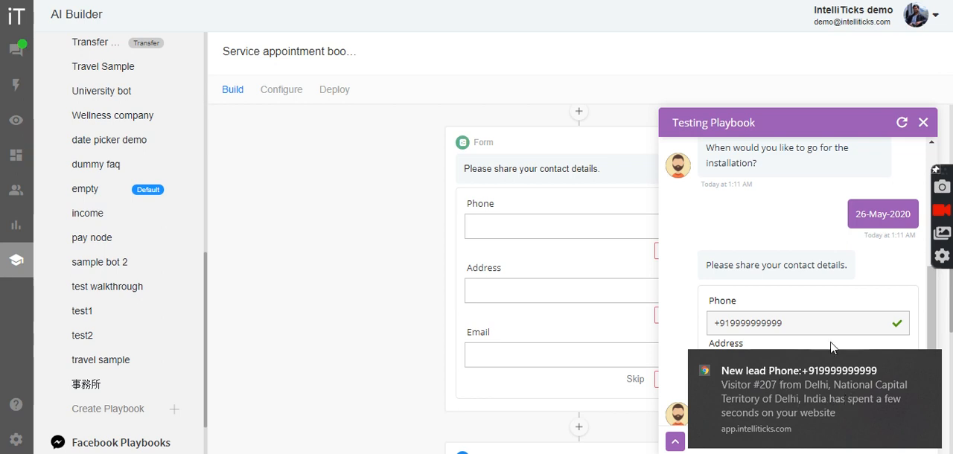
click(928, 365)
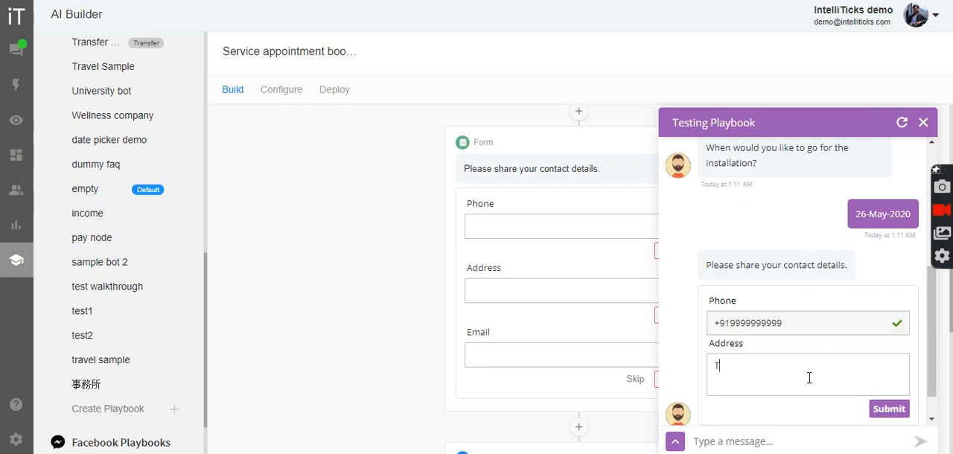
text(India)
click(887, 409)
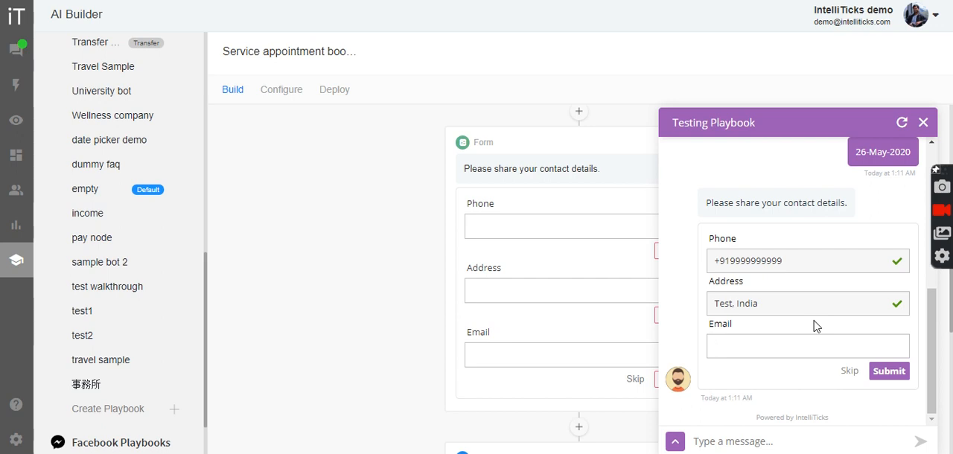
click(850, 372)
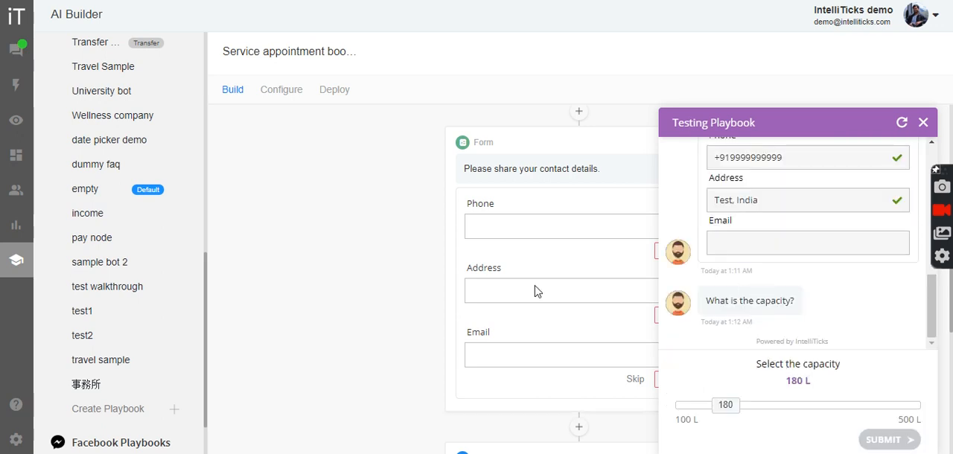
Submit a capacity of 220 L in the test chat, and choose Installation and Repair as the services
scroll(535, 291, down, 3)
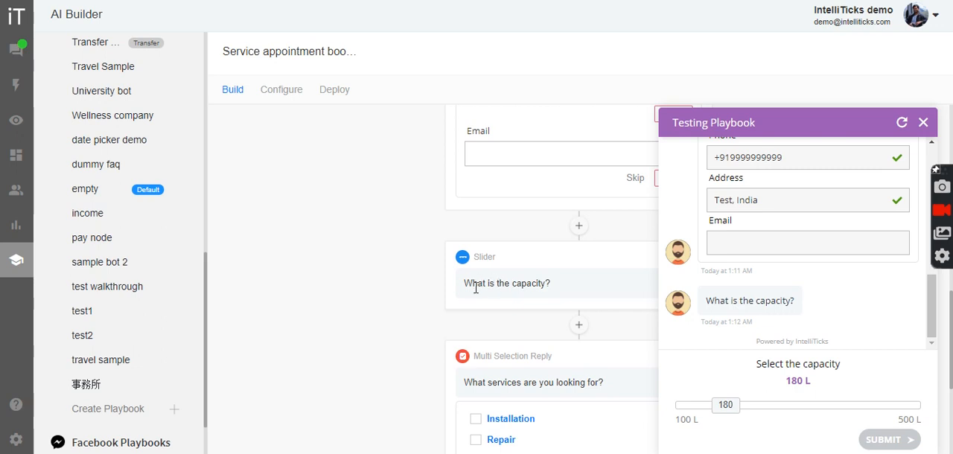
drag(727, 413, 750, 406)
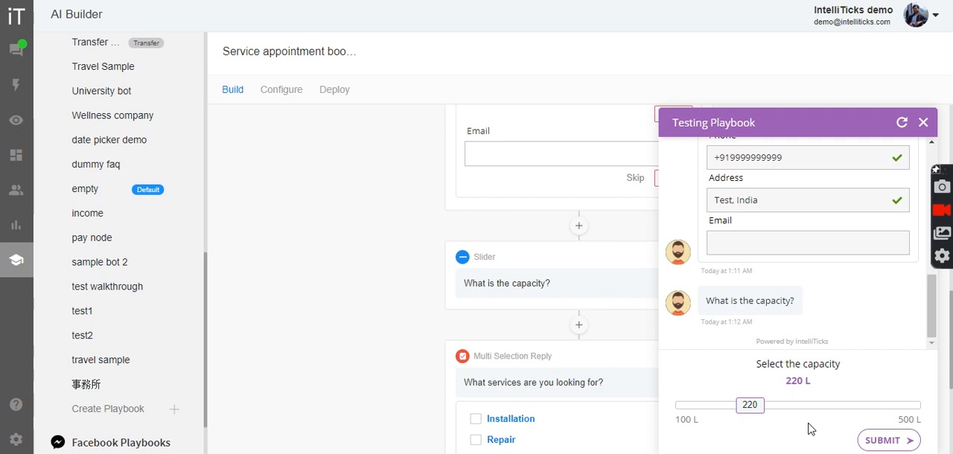
click(883, 440)
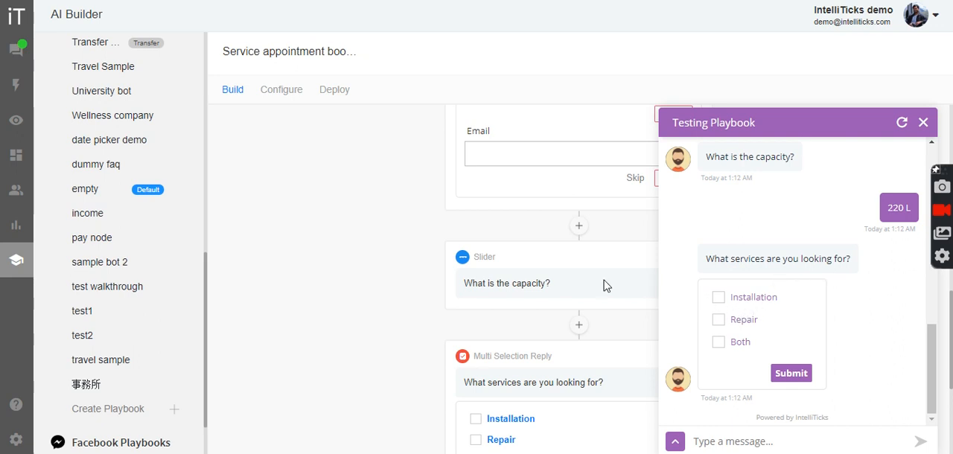
scroll(587, 340, down, 3)
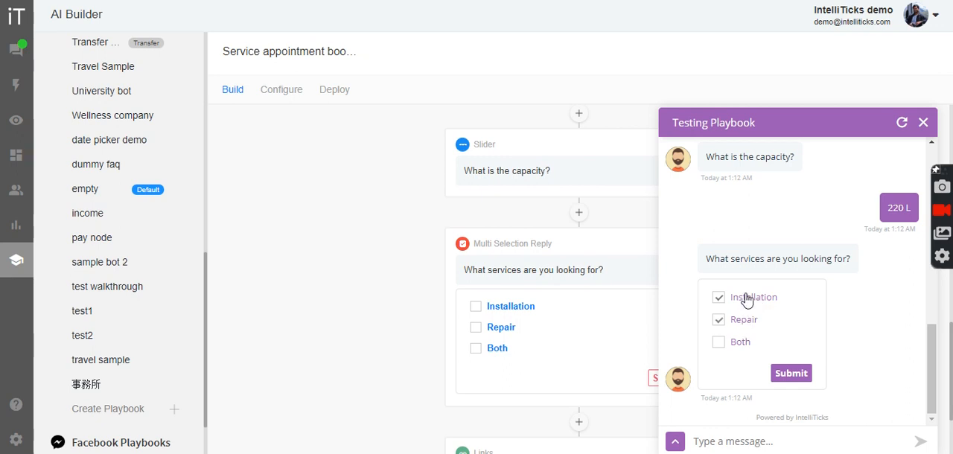
click(788, 374)
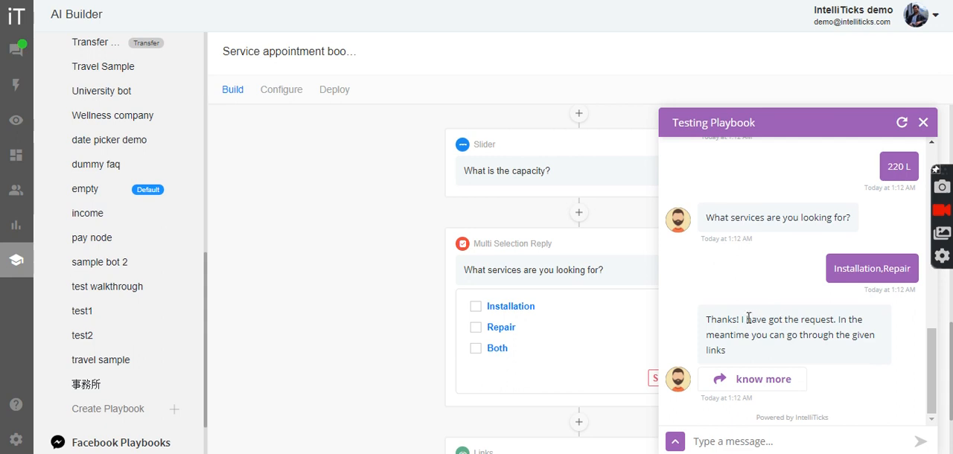
Check the "know more" link from the test chat, close its page and end the playbook test
scroll(484, 267, down, 2)
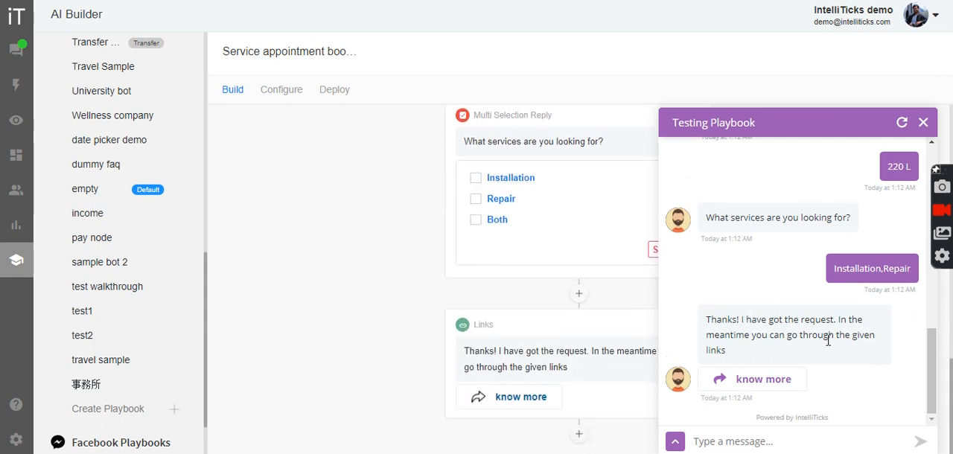
click(752, 387)
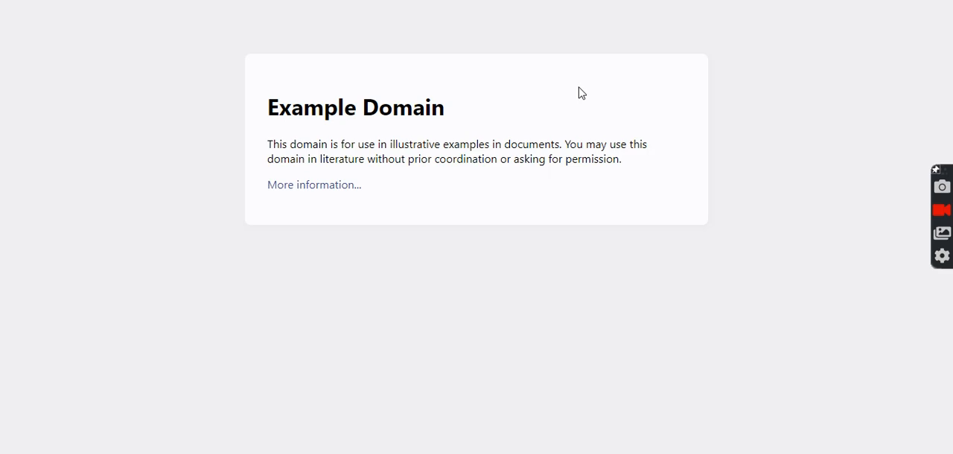
key(ctrl+w)
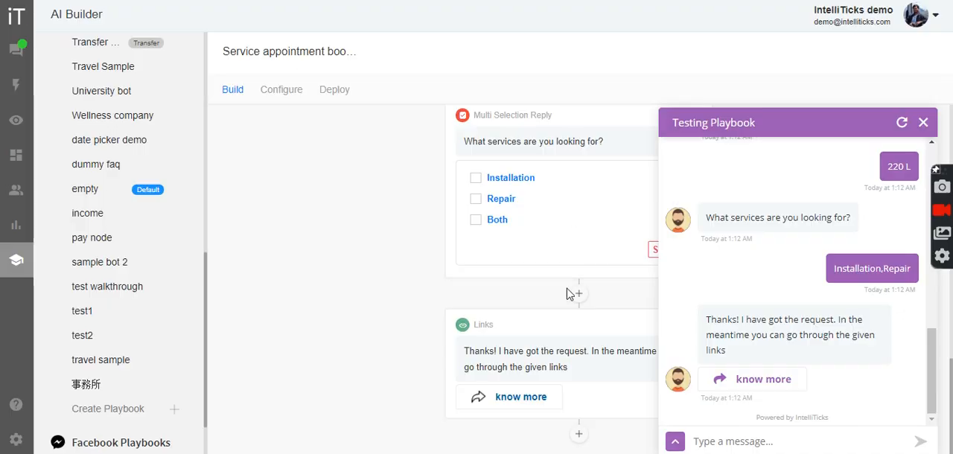
click(923, 123)
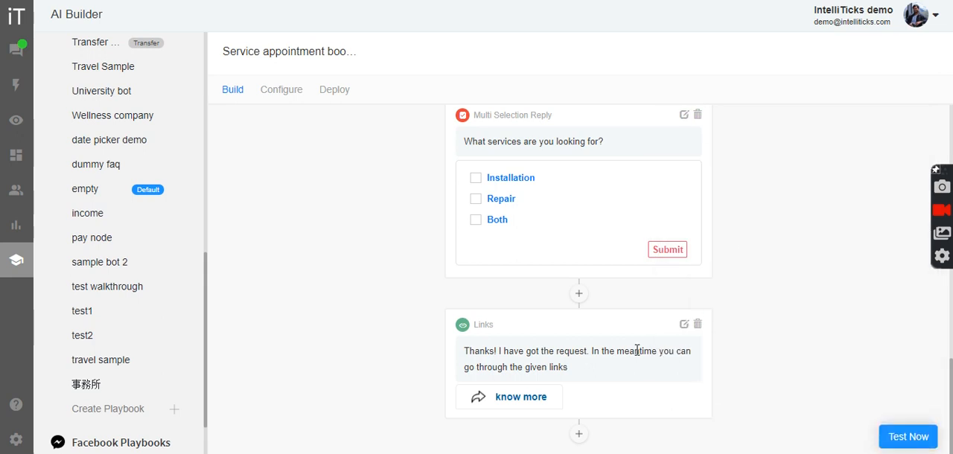
Open the full list of playbook nodes for the position below the Links node and examine the available node types
click(580, 430)
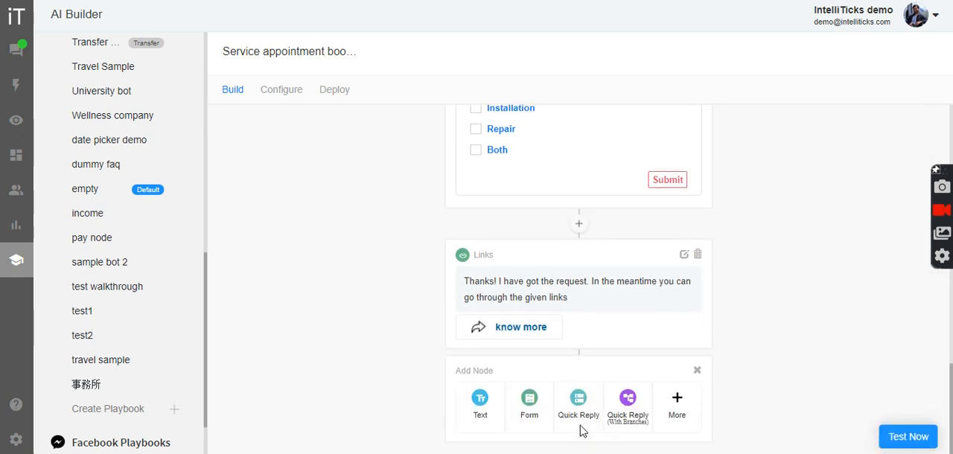
click(676, 419)
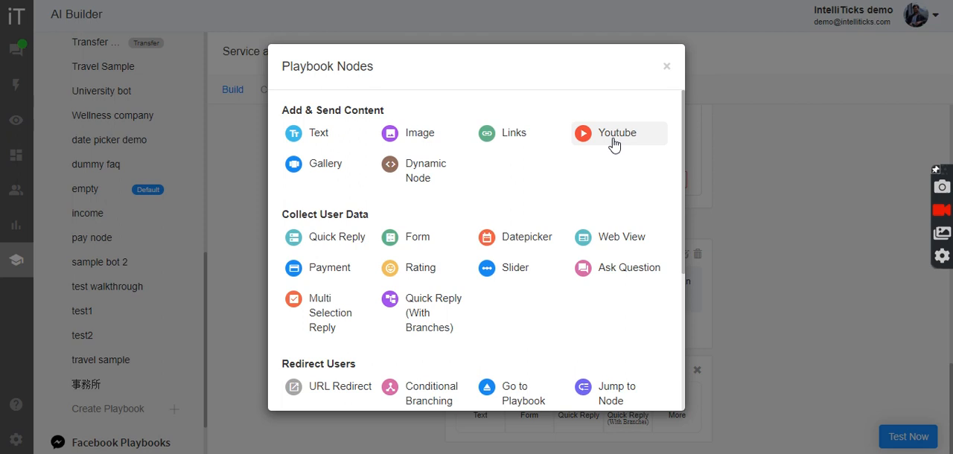
scroll(514, 204, down, 1)
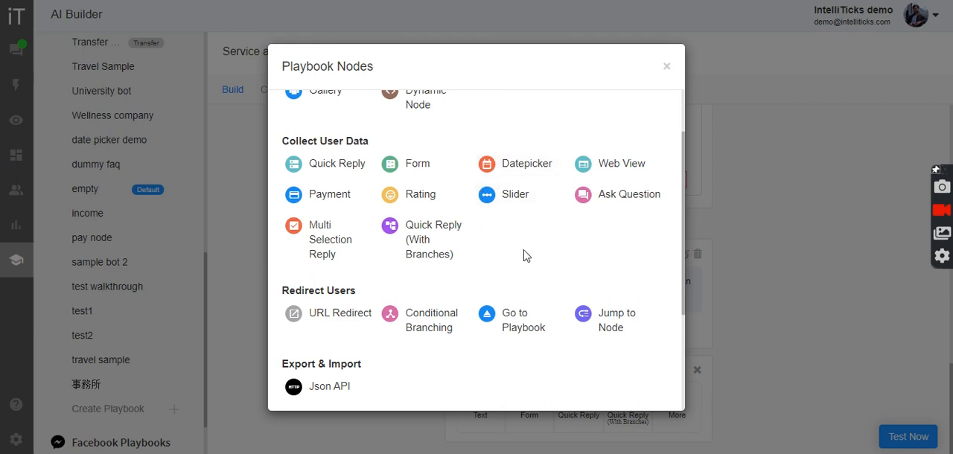
scroll(525, 255, down, 3)
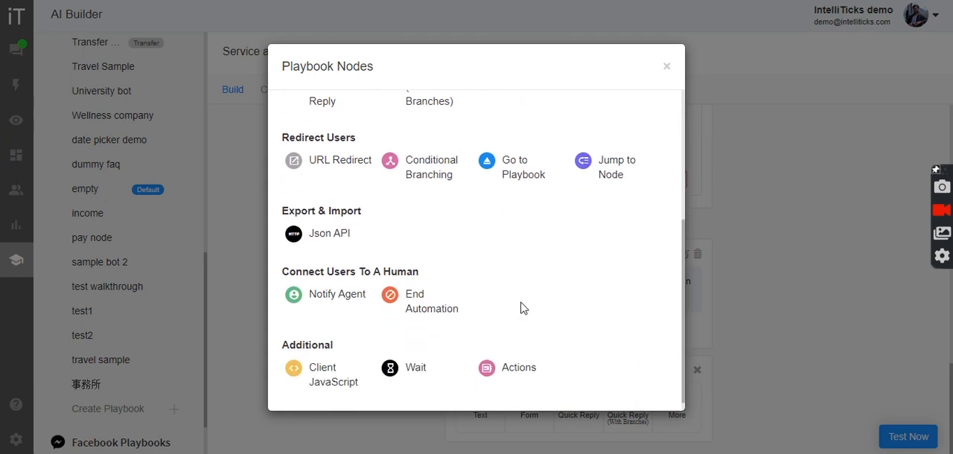
scroll(523, 308, down, 1)
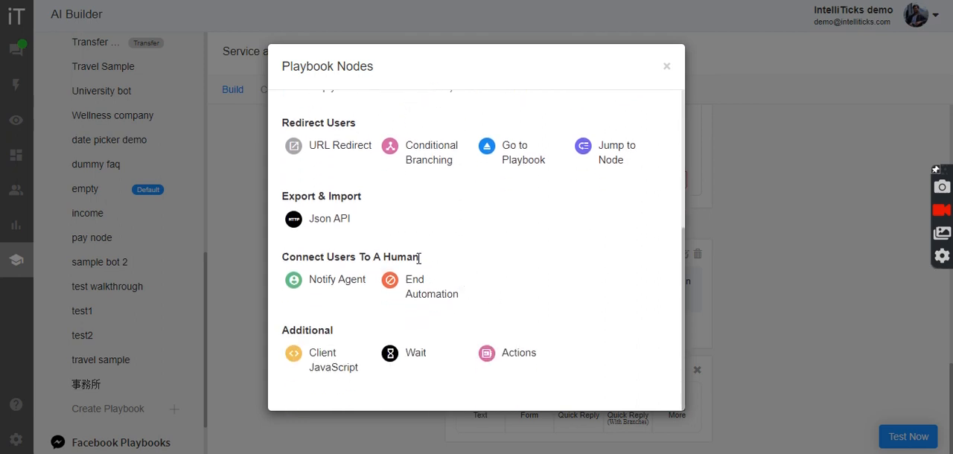
Close the list of playbook nodes without adding one and open the IntelliTicks documentation
click(667, 70)
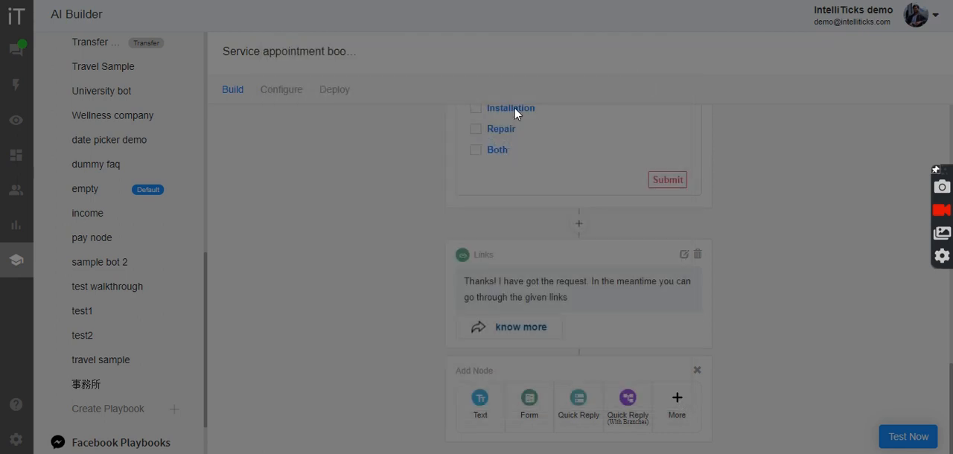
click(16, 404)
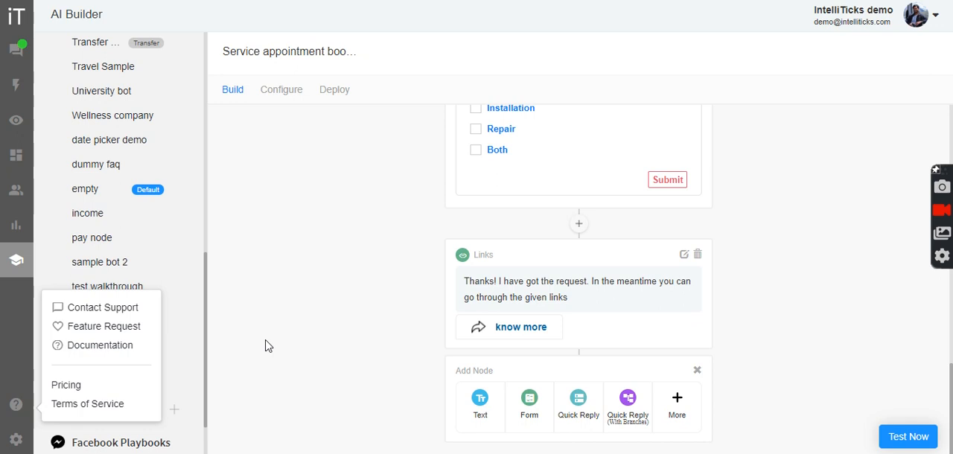
click(107, 346)
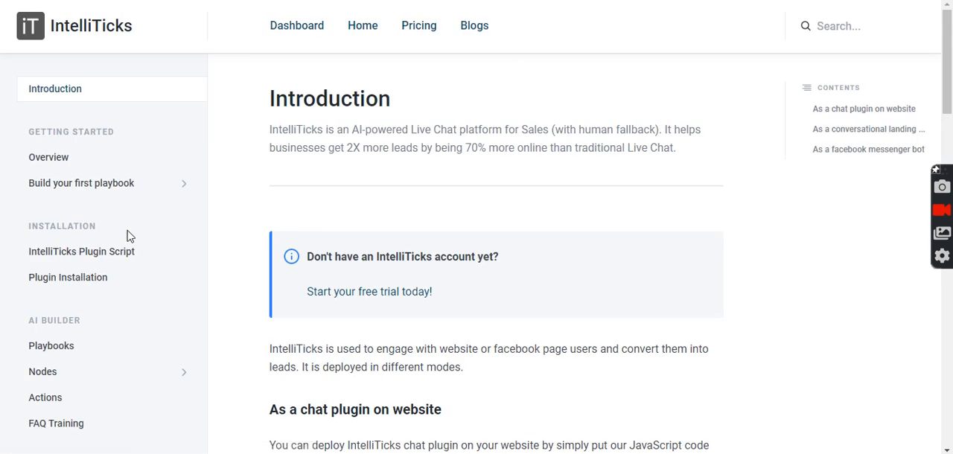
Open the AI Builder documentation on Nodes and review the node descriptions and their website and Facebook chatbot support
scroll(104, 314, down, 1)
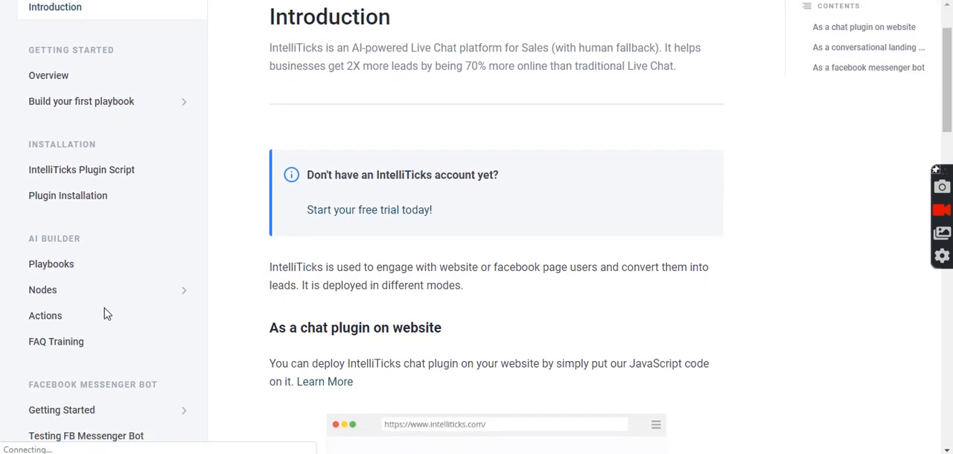
click(64, 295)
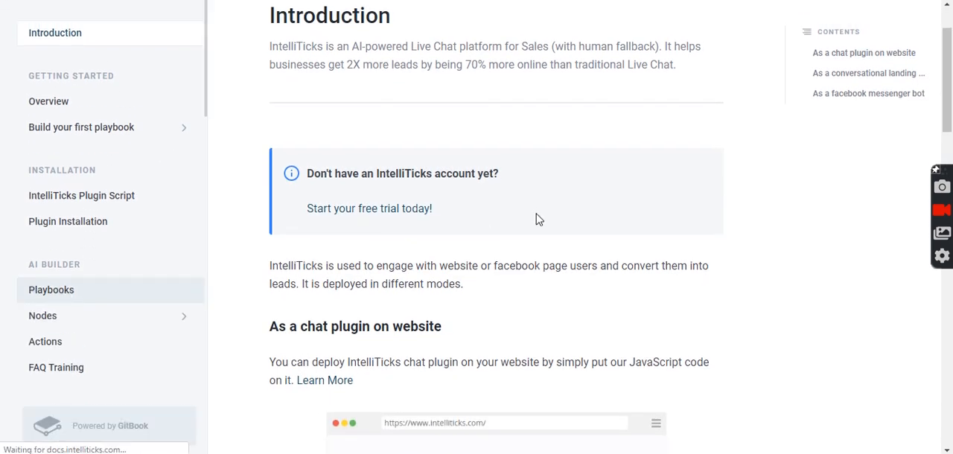
scroll(616, 277, down, 5)
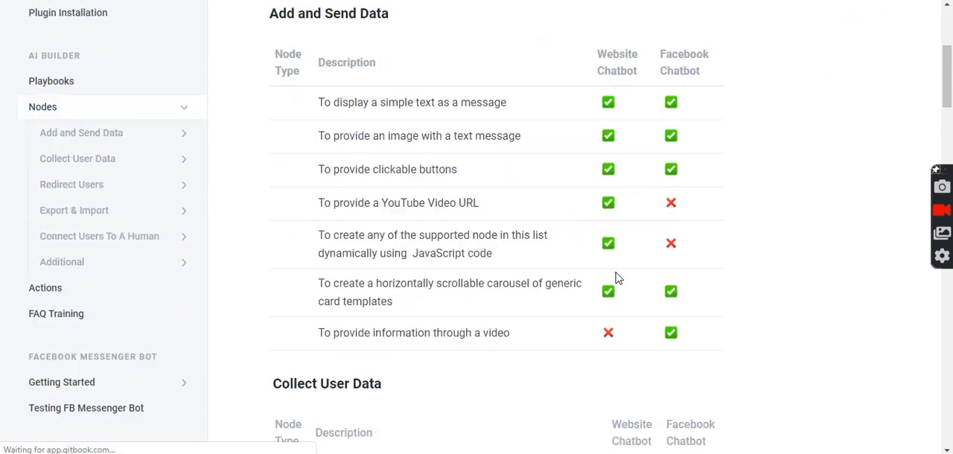
scroll(616, 277, down, 6)
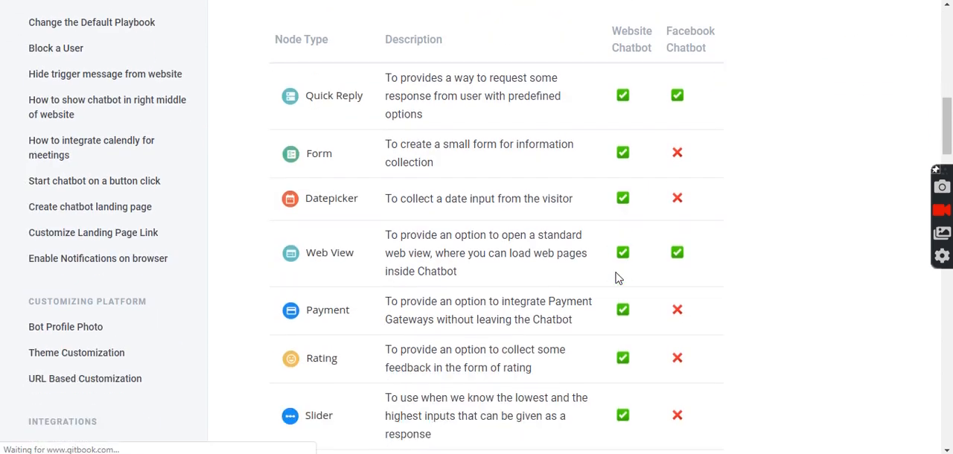
scroll(615, 277, down, 3)
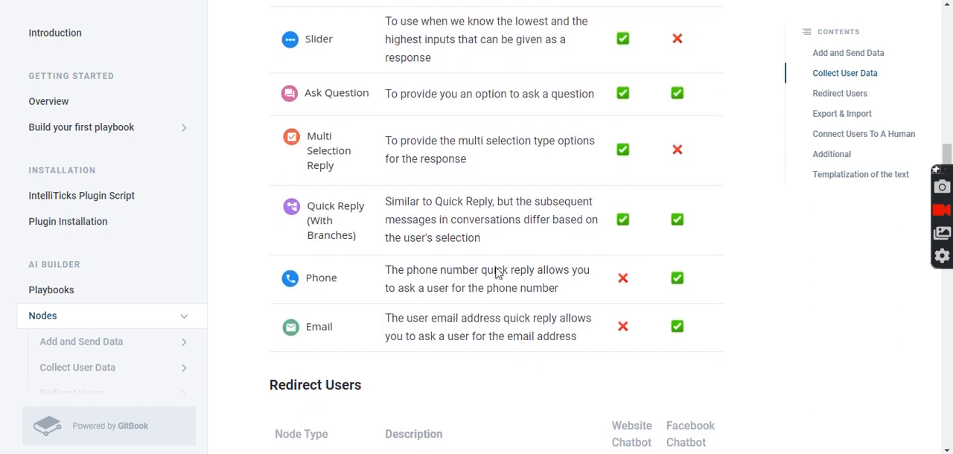